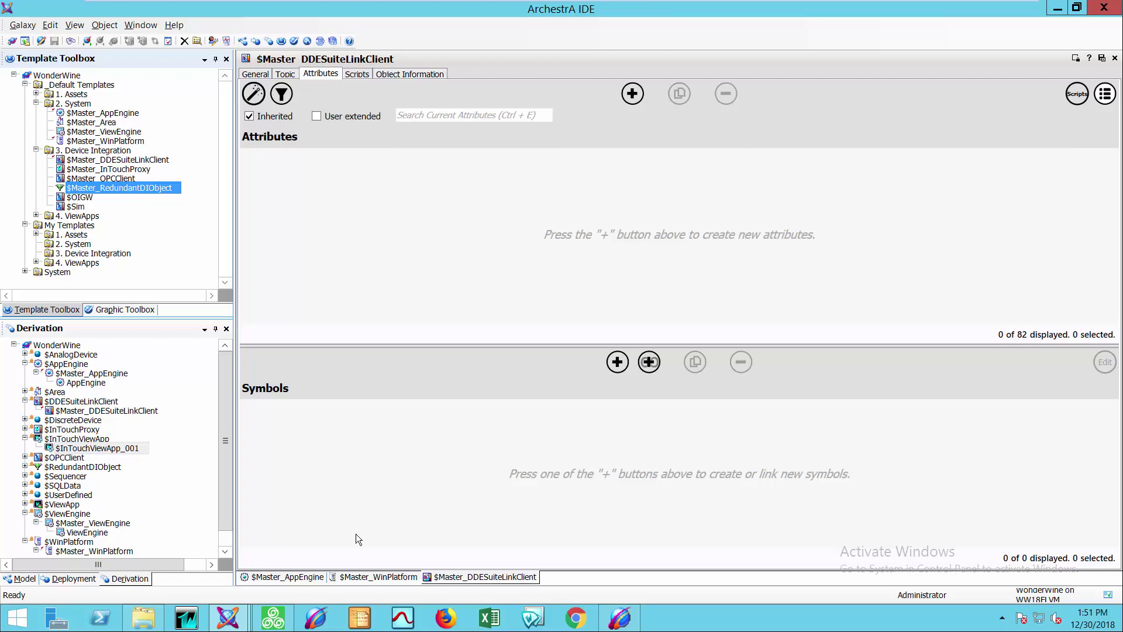
Step: Look over the $Master_WinPlatform and $Master_AppEngine symbols, then show the Deployment tree
left_click(391, 580)
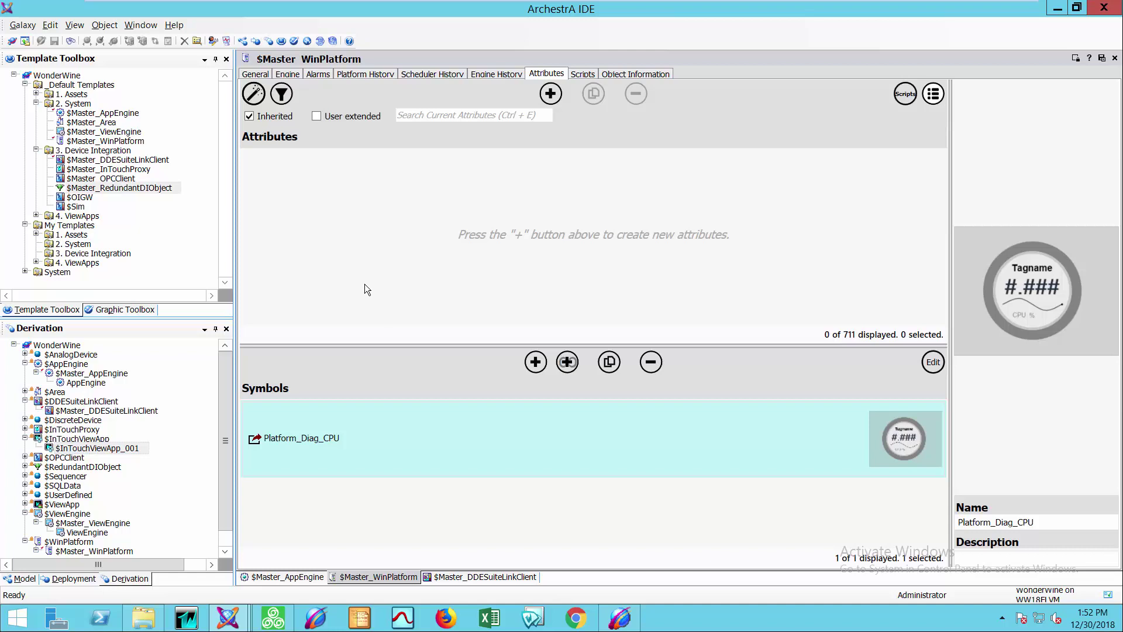
left_click(290, 574)
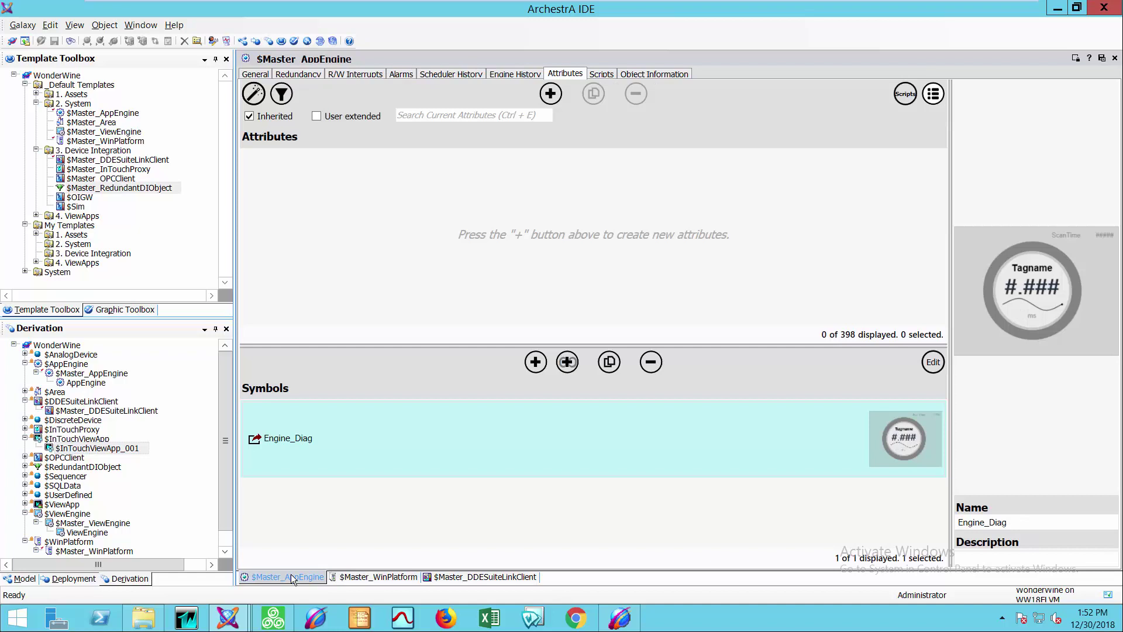
left_click(73, 579)
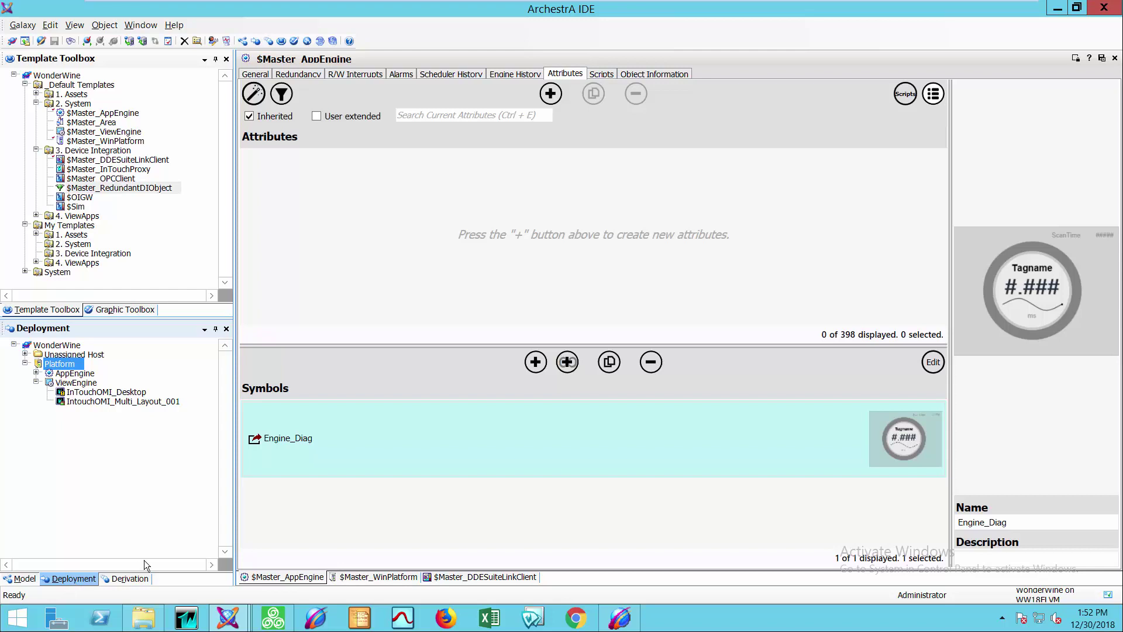
Step: Check the $Master_DDESuiteLinkClient template, then return to $Master_WinPlatform with its Platform_Diag_CPU symbol
left_click(496, 576)
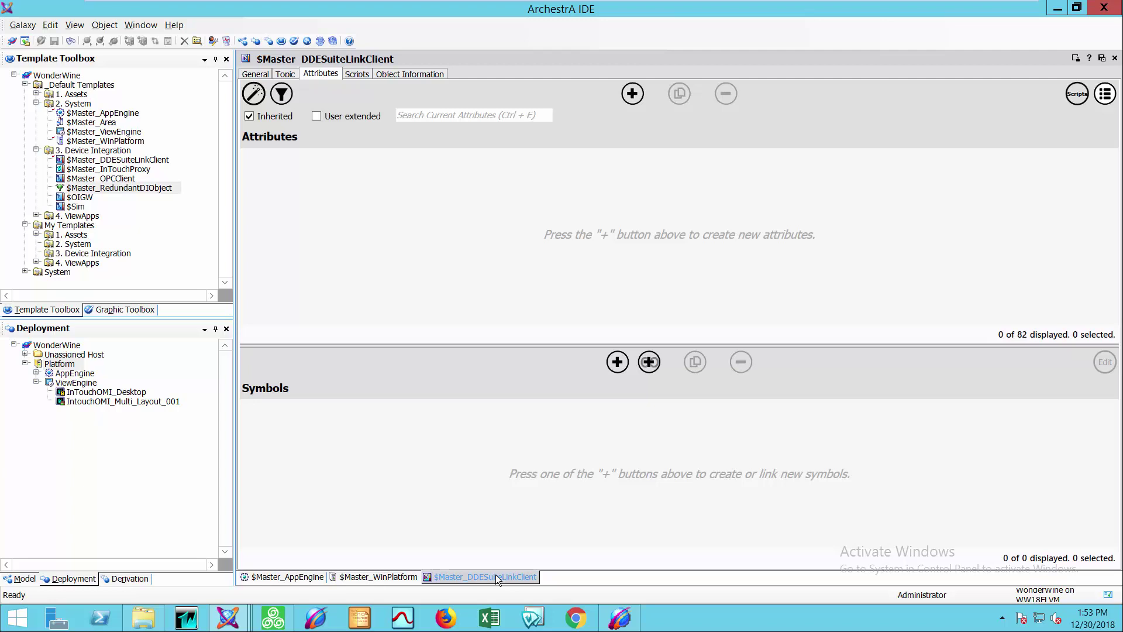
left_click(400, 578)
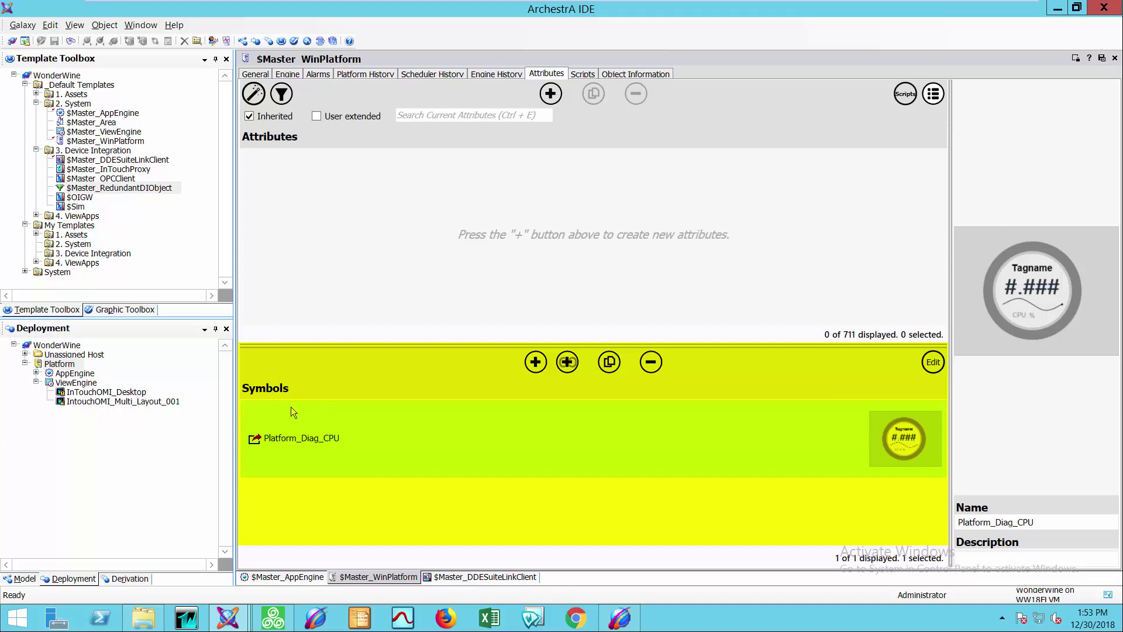
Step: Add a symbol named symPlatform under Symbols and open it in the graphic editor
left_click(534, 363)
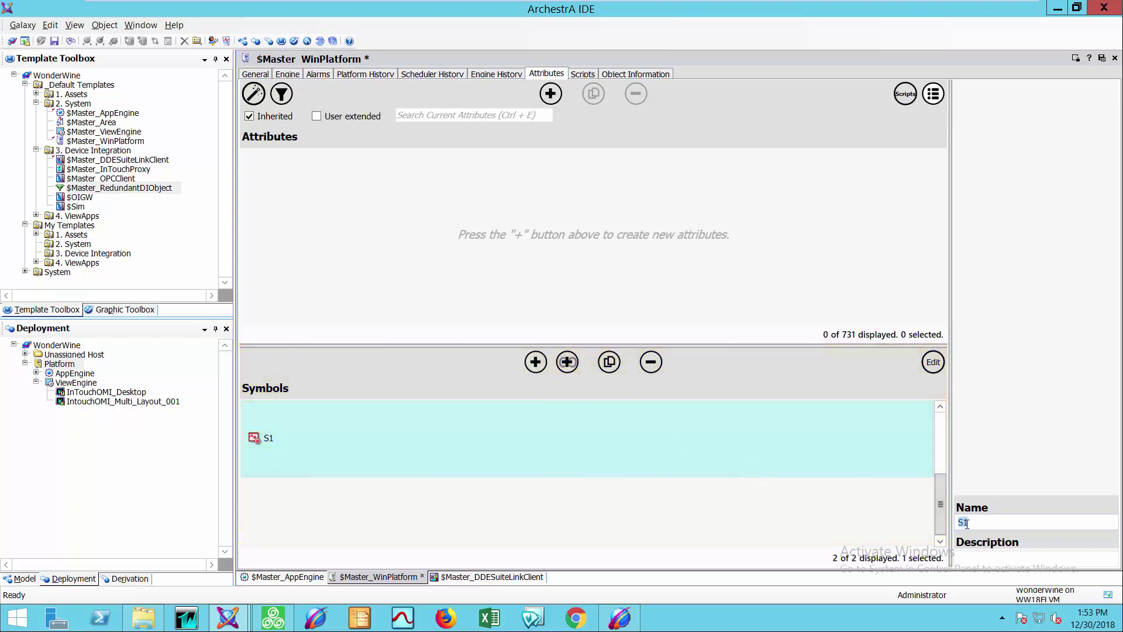
type("symPlatform")
key("Return")
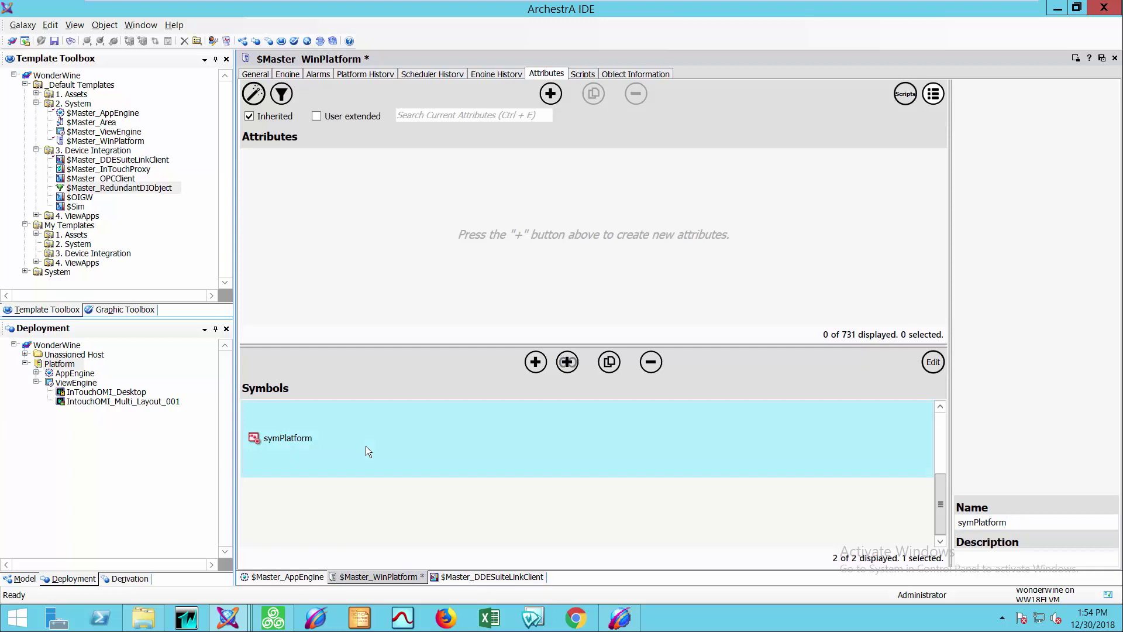
double_click(366, 446)
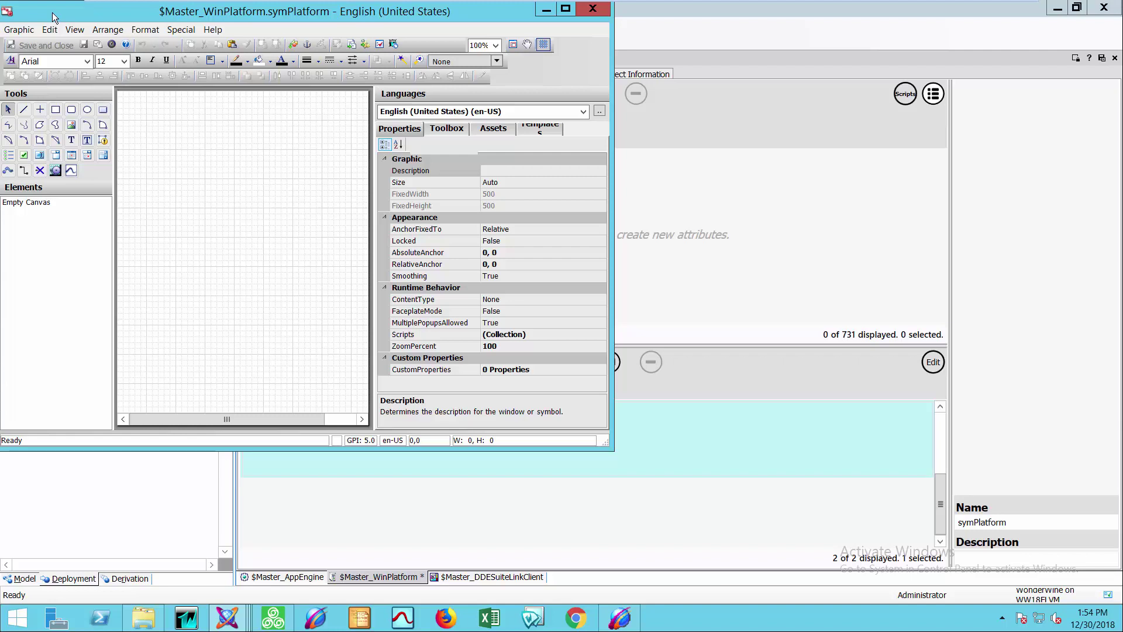
Step: Maximize the editor and browse Embed Graphic to _Default Content > 3. Graphics > ArchestrA Symbol Library > Displays
double_click(52, 13)
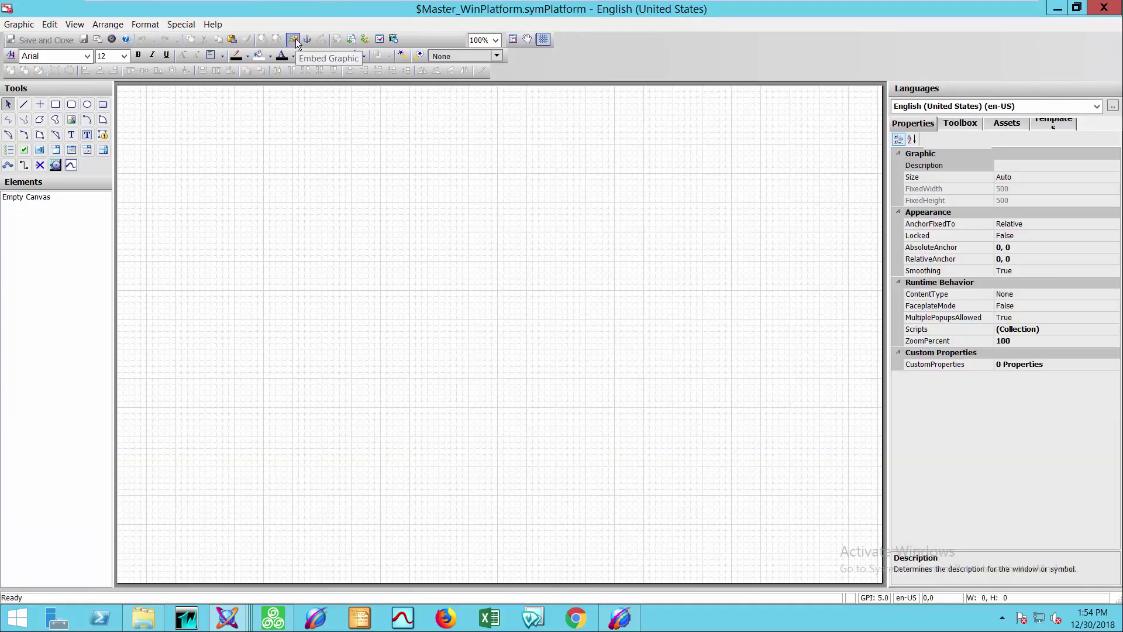
left_click(294, 39)
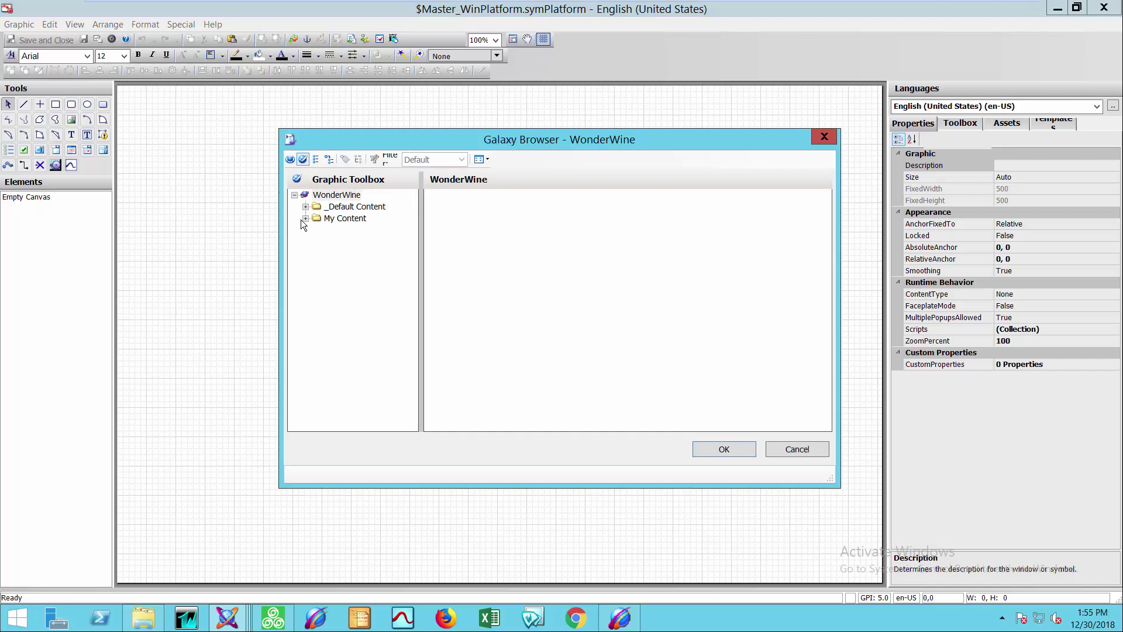
left_click(305, 207)
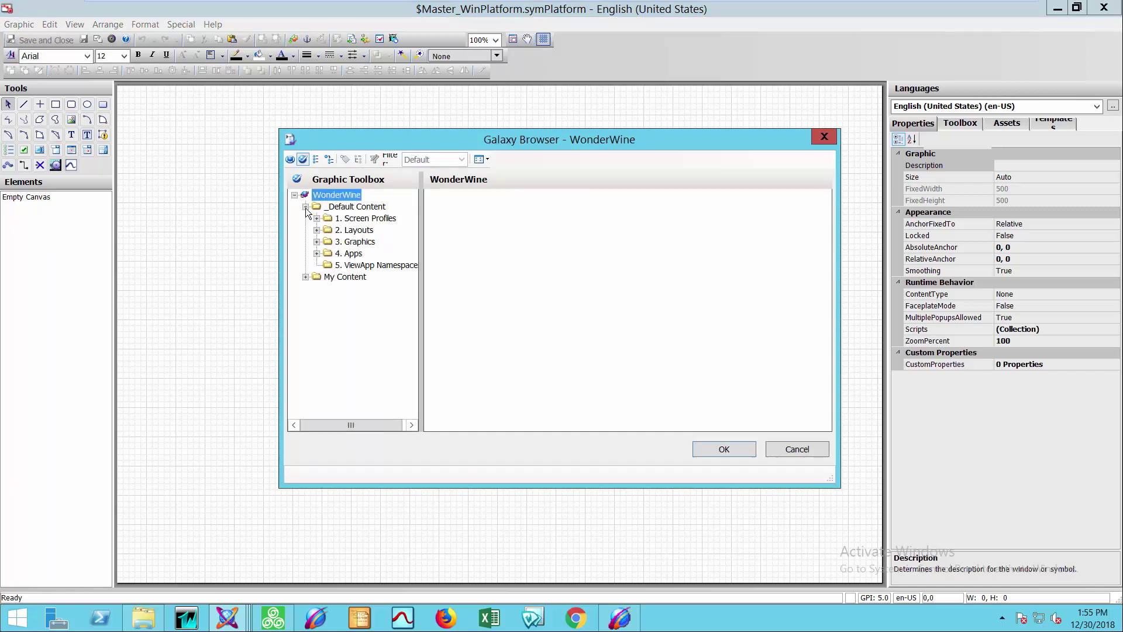
left_click(316, 243)
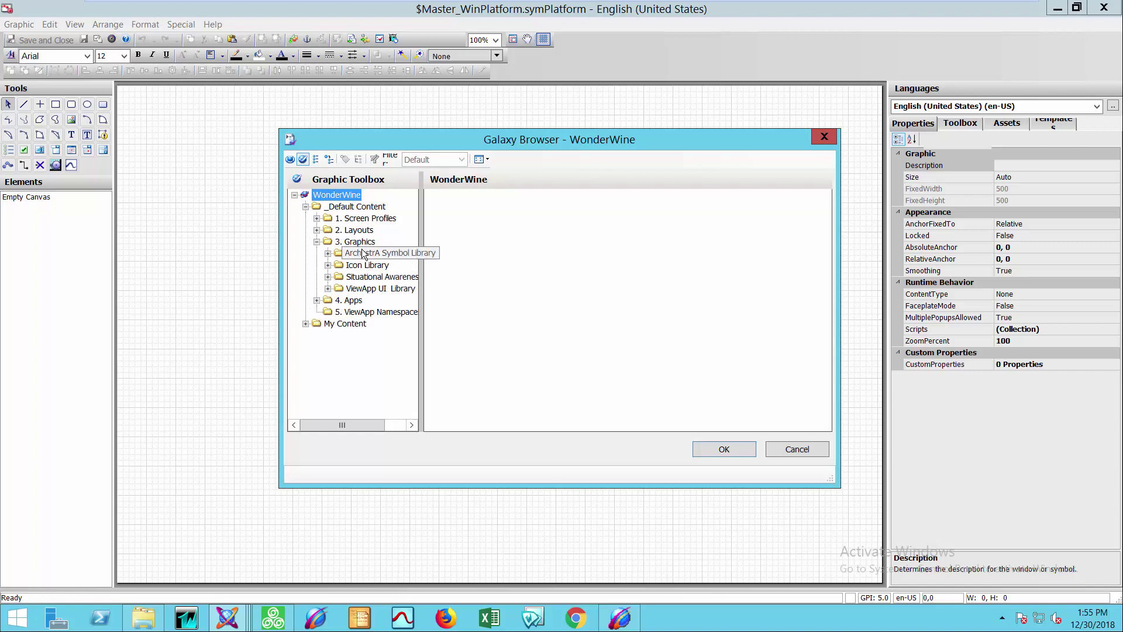
left_click(328, 253)
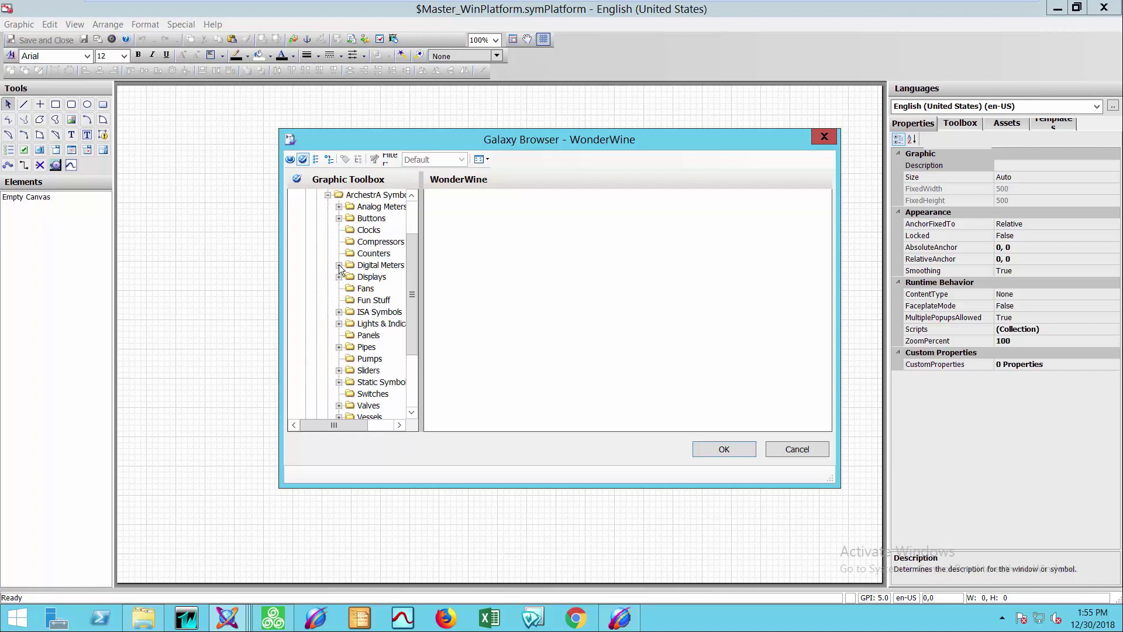
left_click(367, 278)
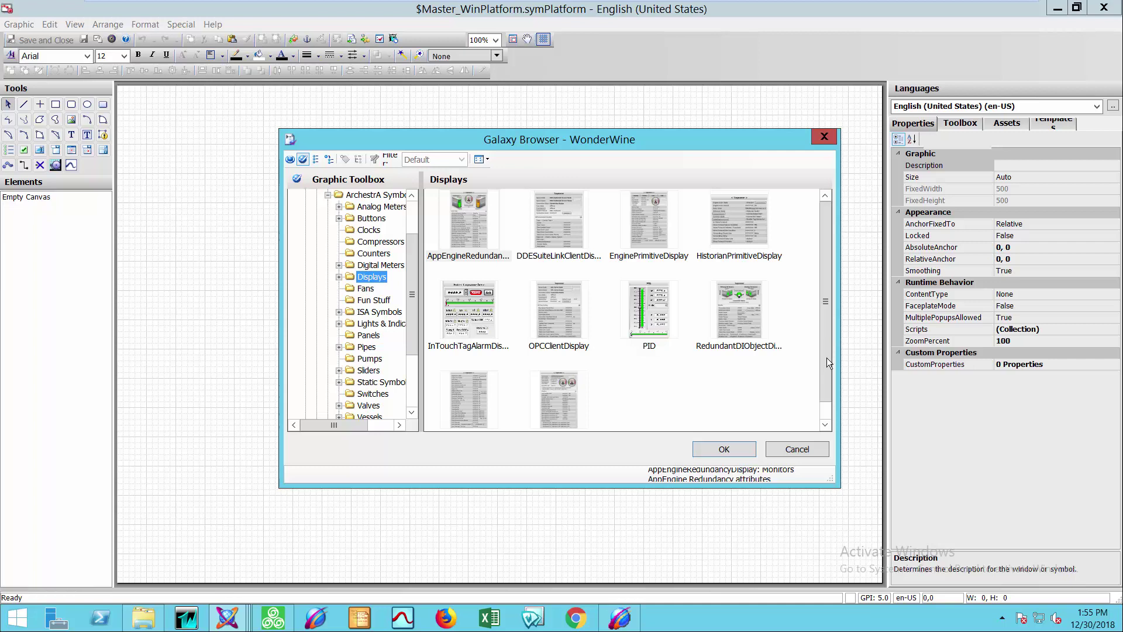
left_click_drag(826, 356, 829, 412)
Step: Compare the display graphics, then embed WinPlatformDisplay near the canvas's top-left
left_click(558, 381)
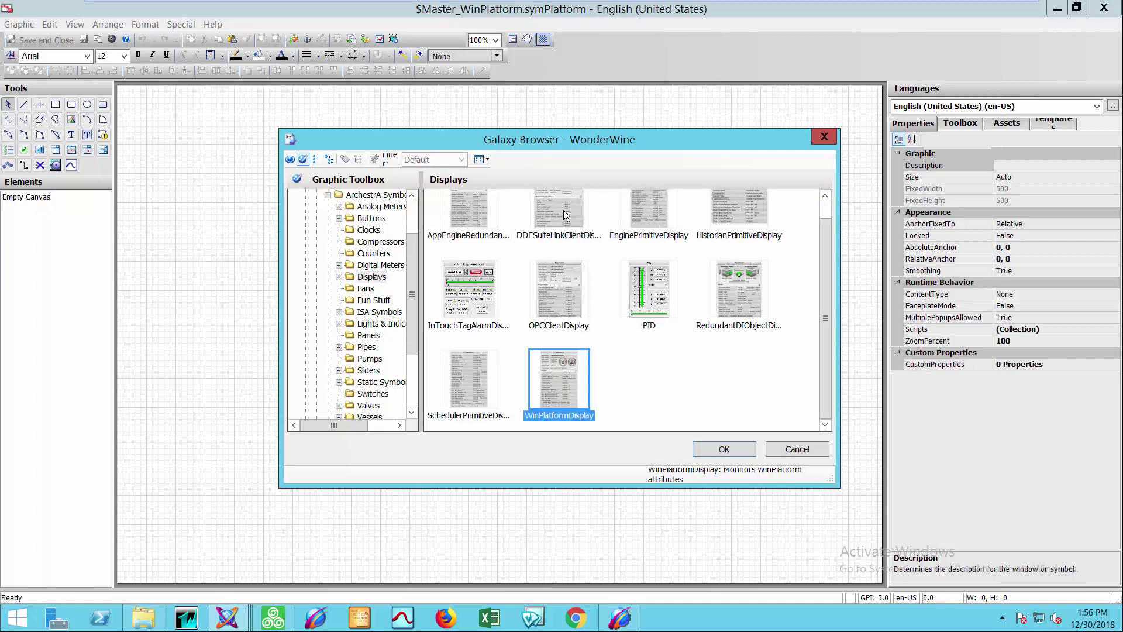
left_click(563, 209)
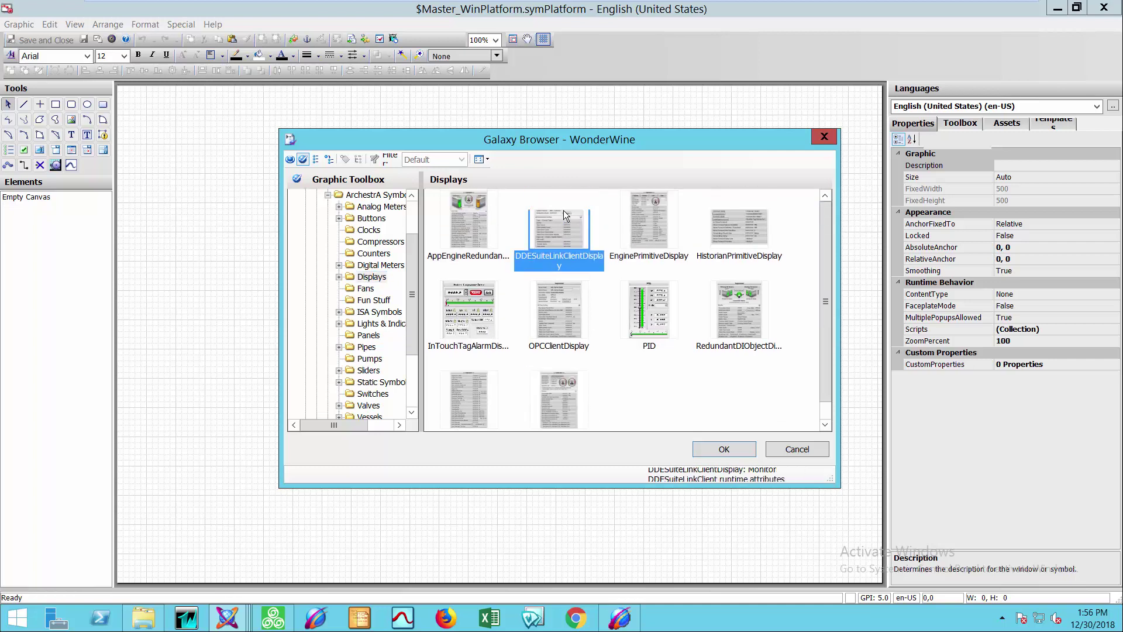
left_click(474, 209)
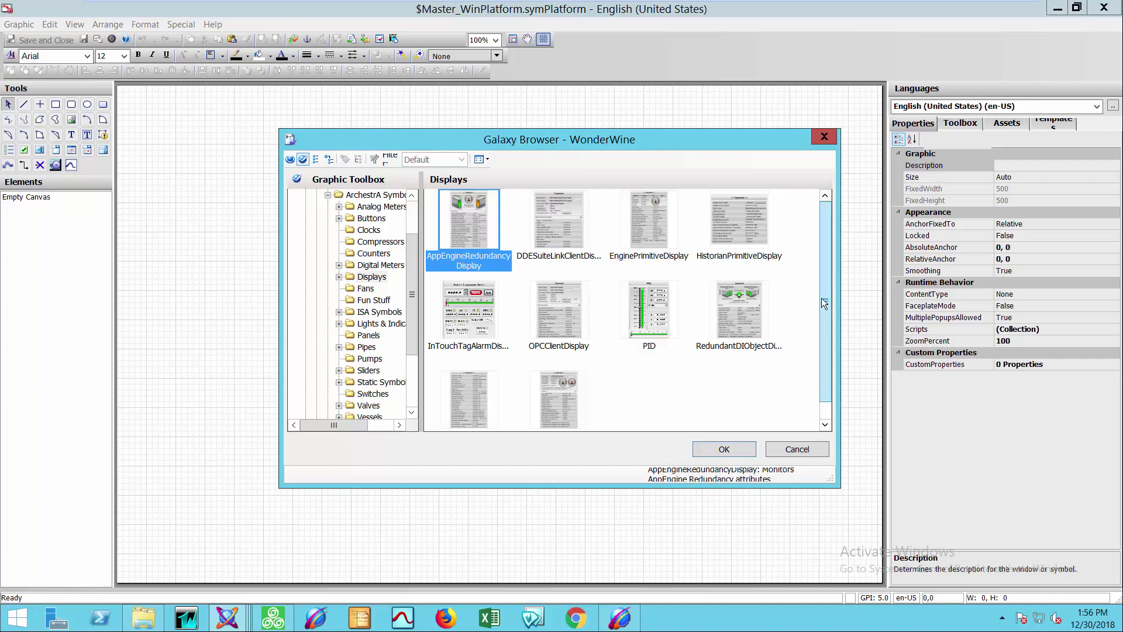
left_click(658, 217)
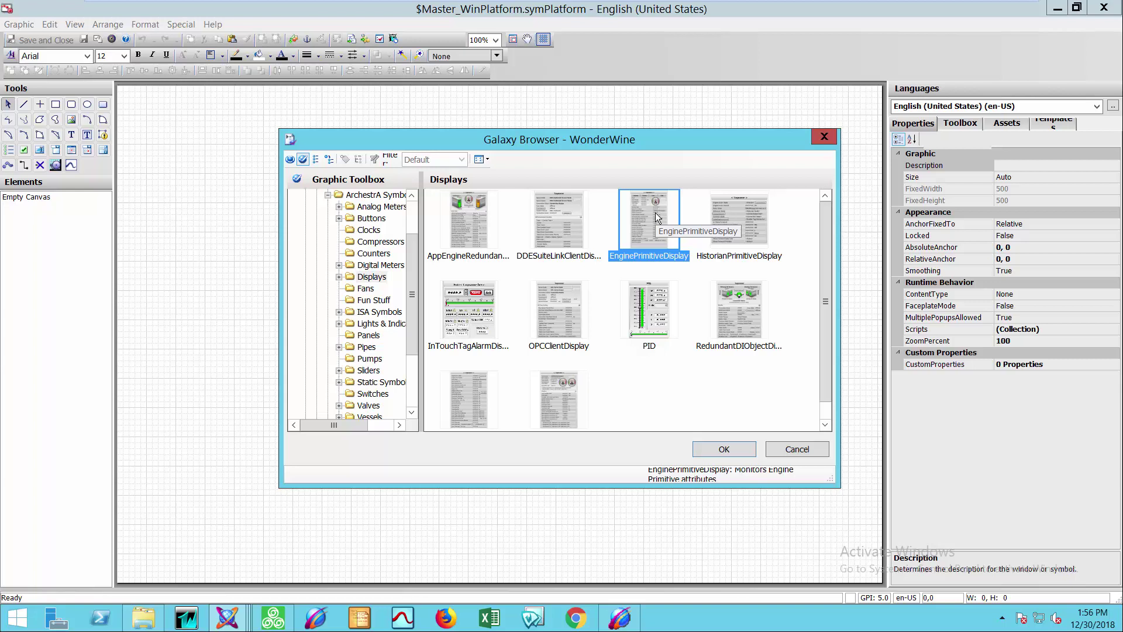
scroll(658, 216, "down", 1)
left_click(552, 398)
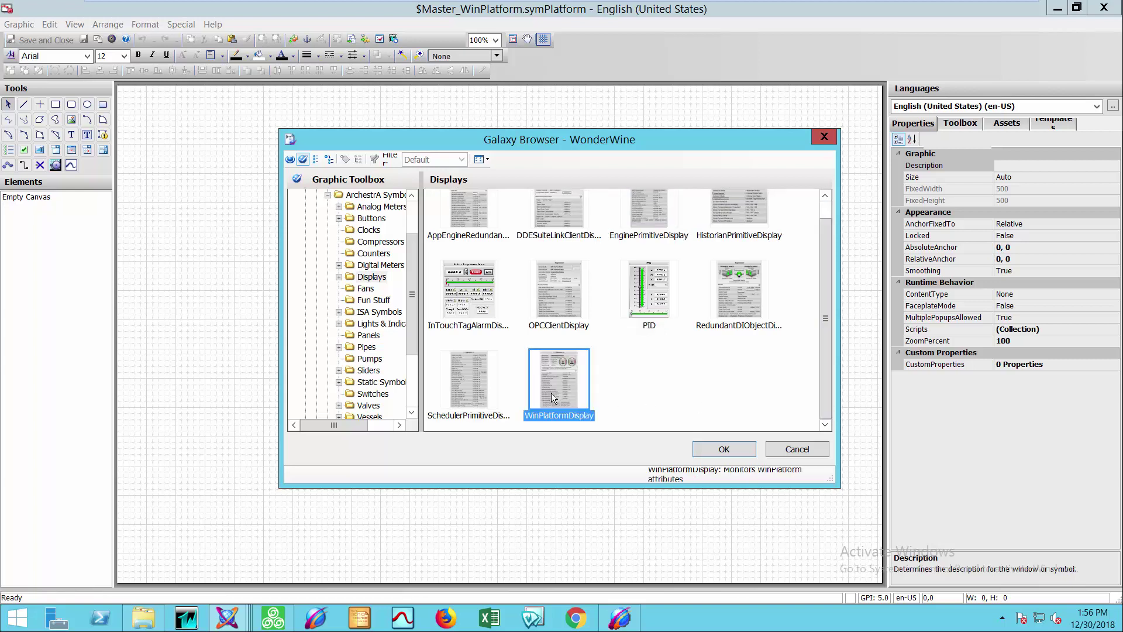
left_click(711, 451)
left_click(158, 109)
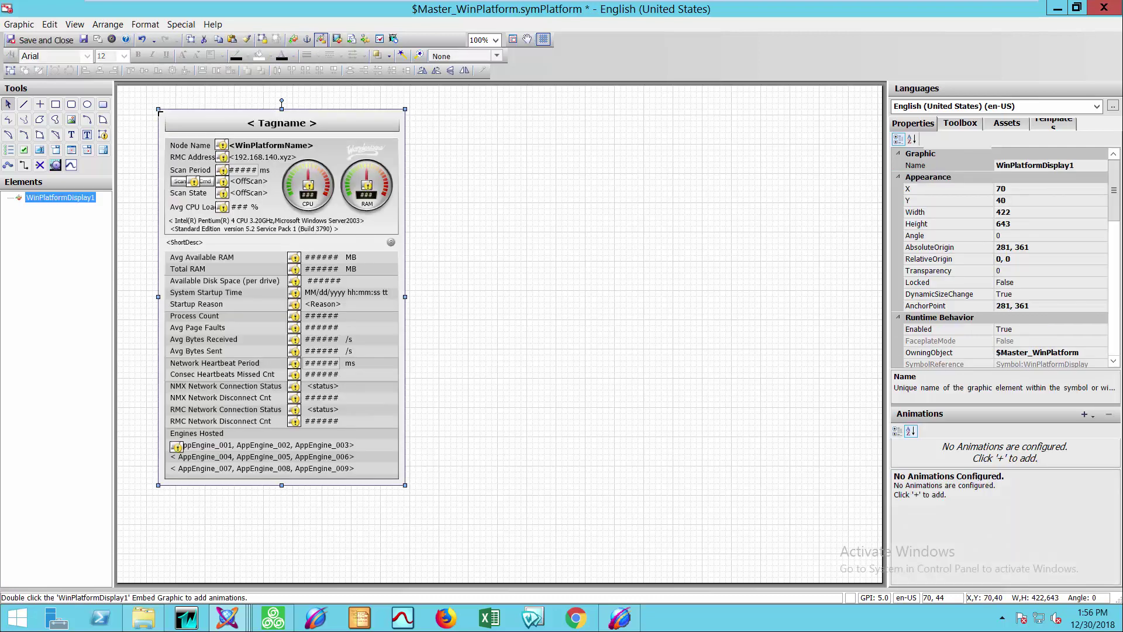
Step: Review WinPlatformDisplay1's custom properties and close them without changes
left_click(75, 204)
key("ctrl+shift+c")
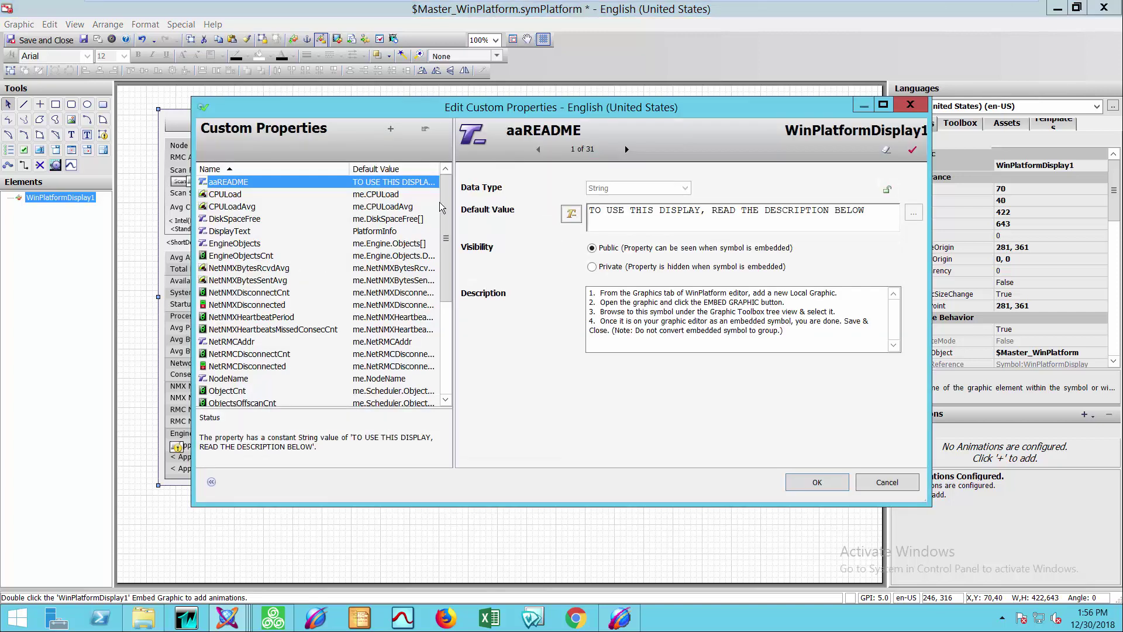
left_click_drag(445, 204, 446, 299)
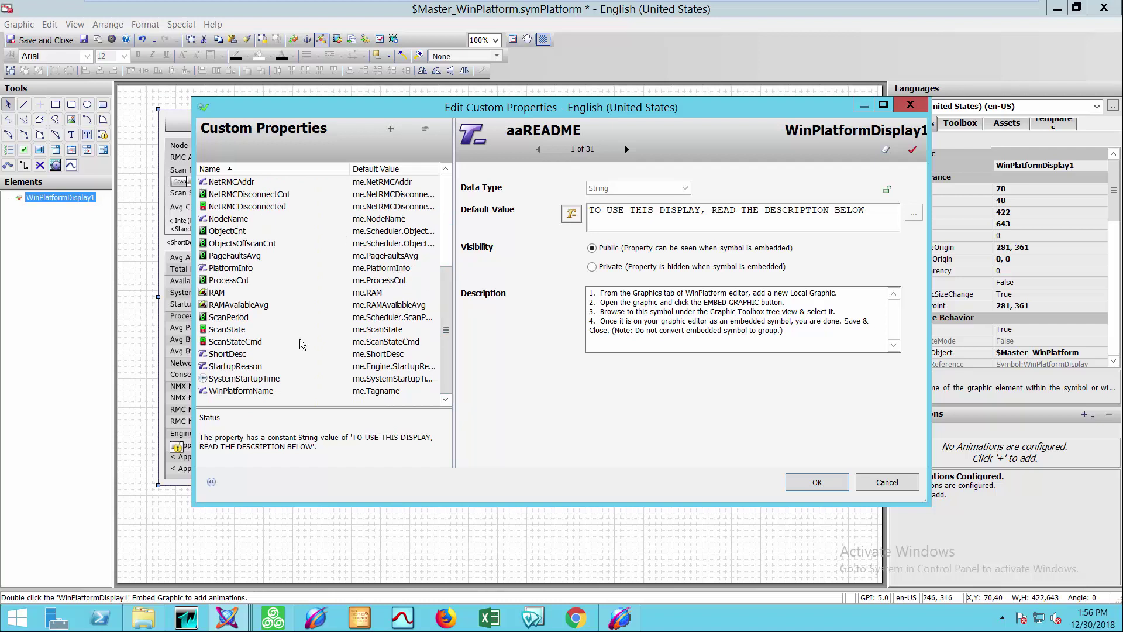
key("Return")
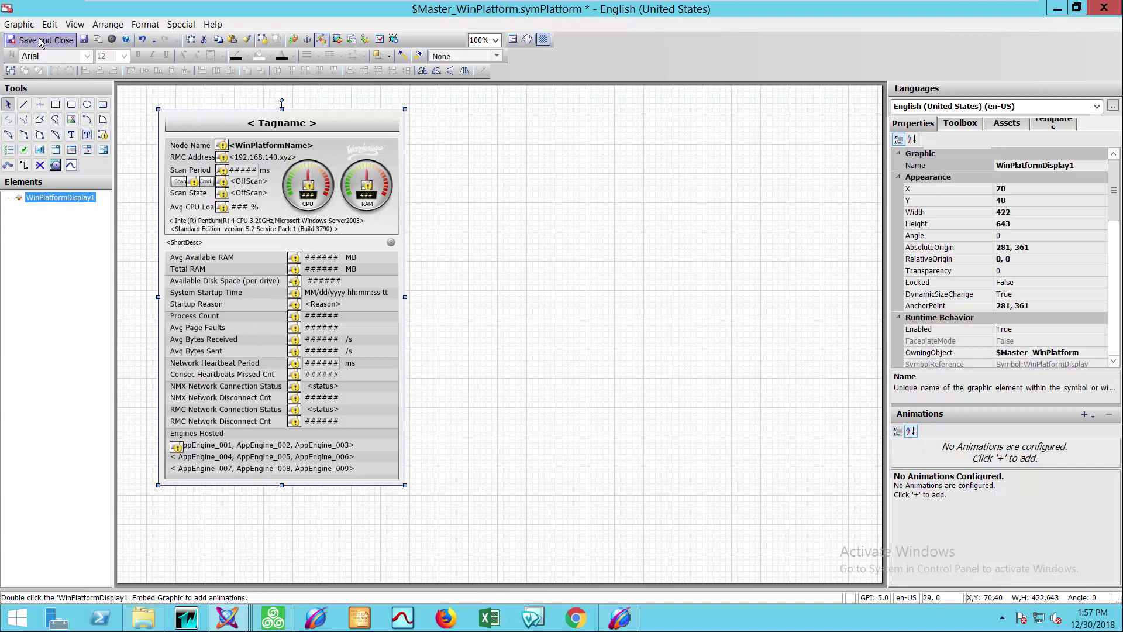
Step: Save symPlatform, close the $Master_WinPlatform template and check it in
left_click(41, 40)
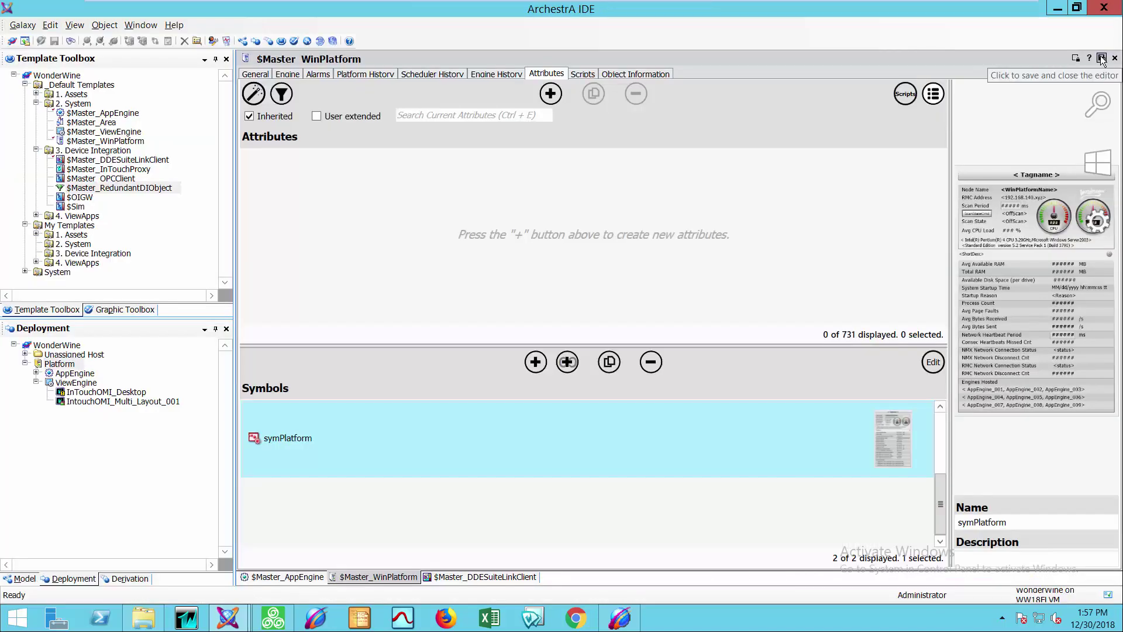
left_click(1101, 59)
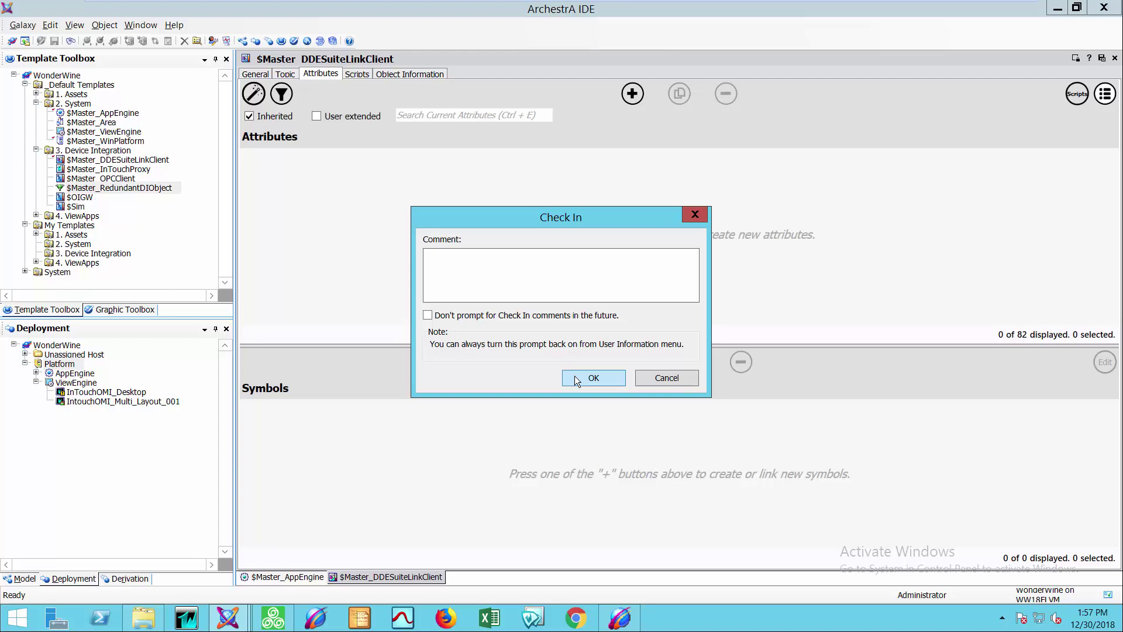
left_click(574, 376)
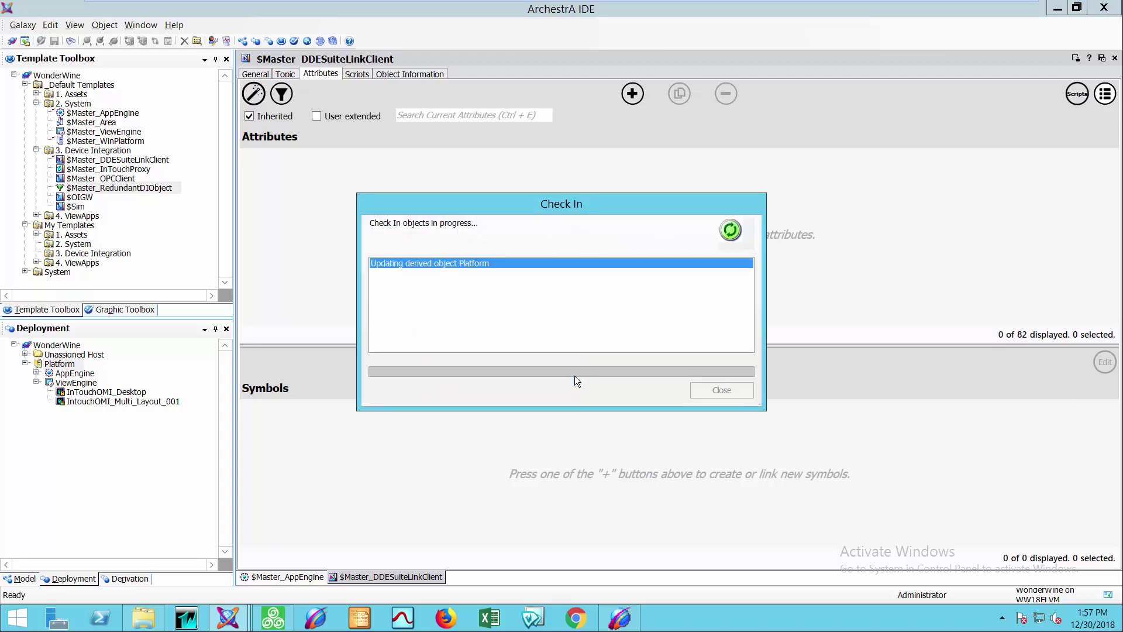
Step: Embed DDESuiteLinkClientDisplay near the top-left of the symDDESUITELINK canvas
double_click(540, 456)
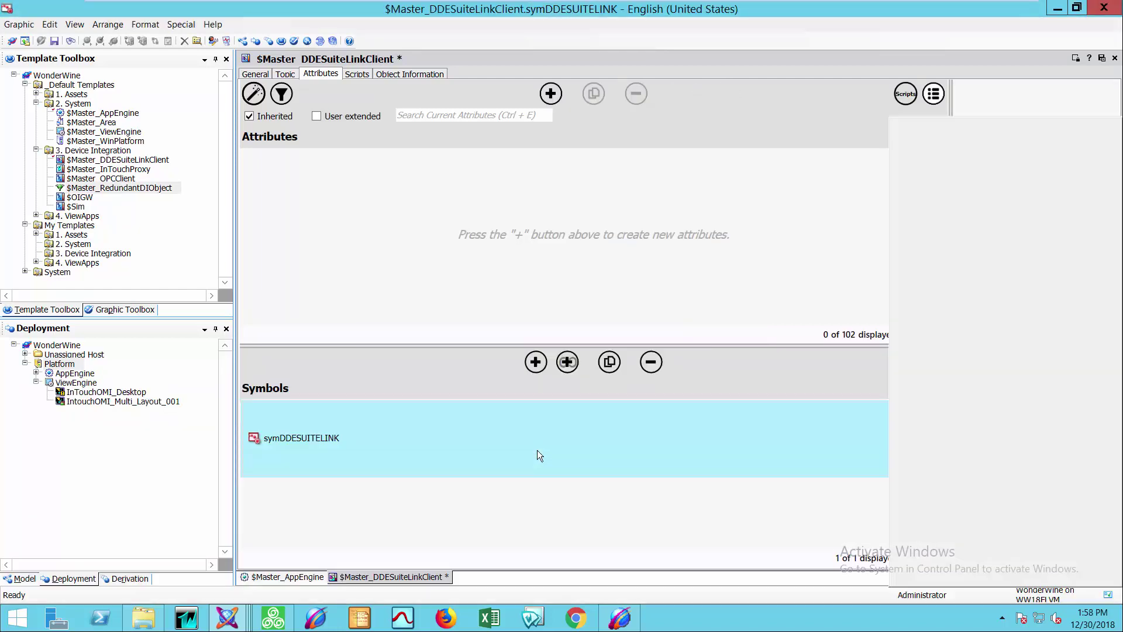
left_click(293, 39)
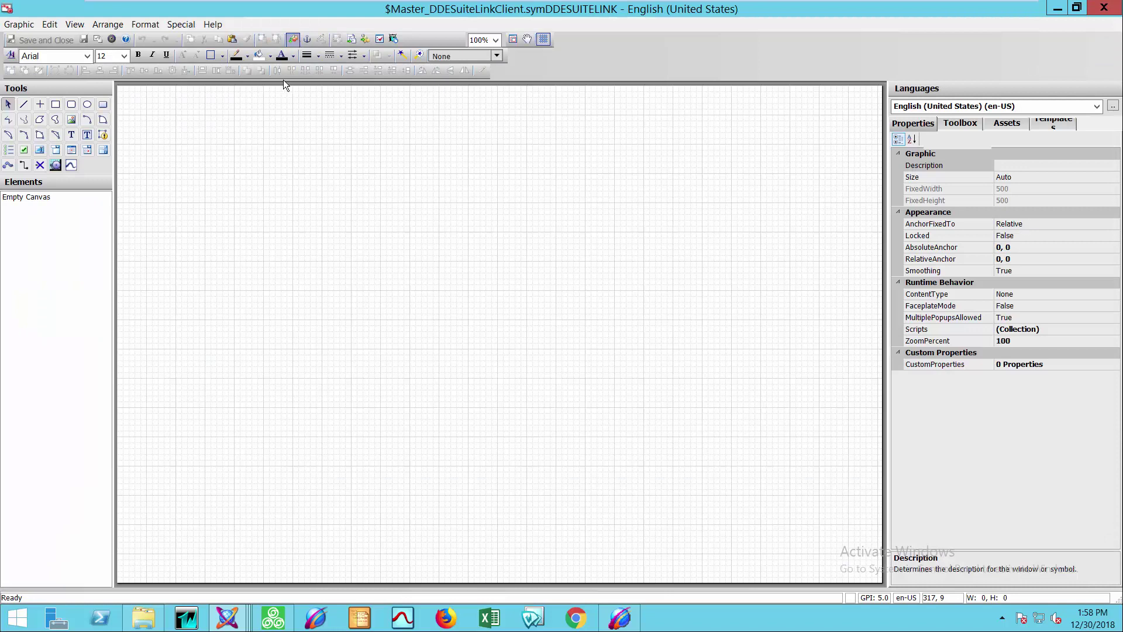
left_click(726, 449)
left_click(148, 112)
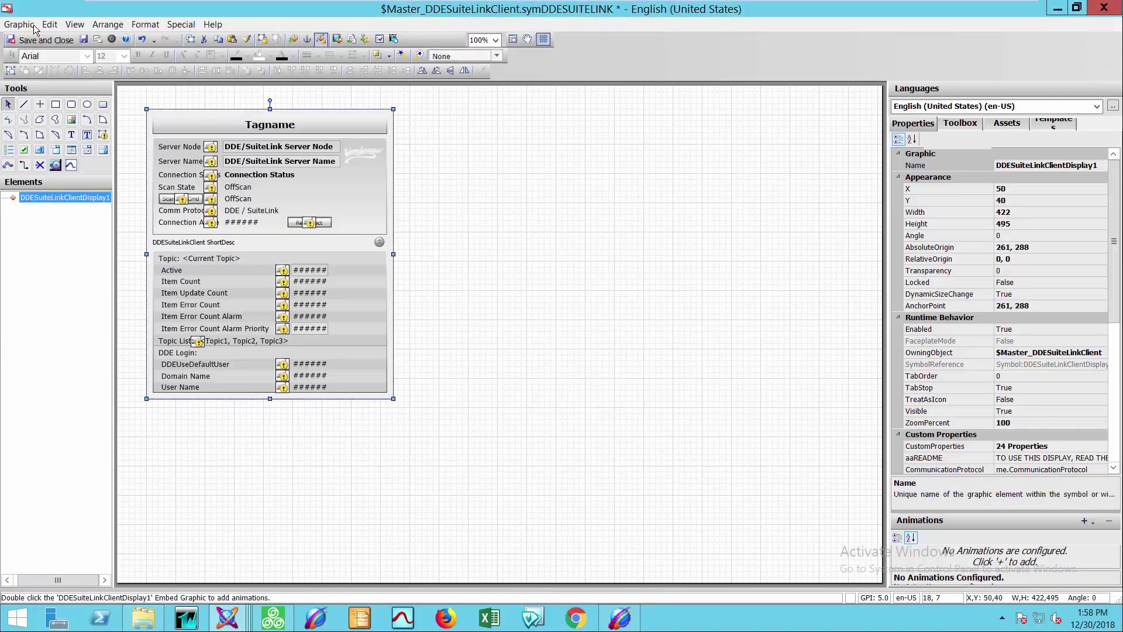
Step: Save symDDESUITELINK, close $Master_DDESuiteLinkClient and check it in
left_click(1103, 7)
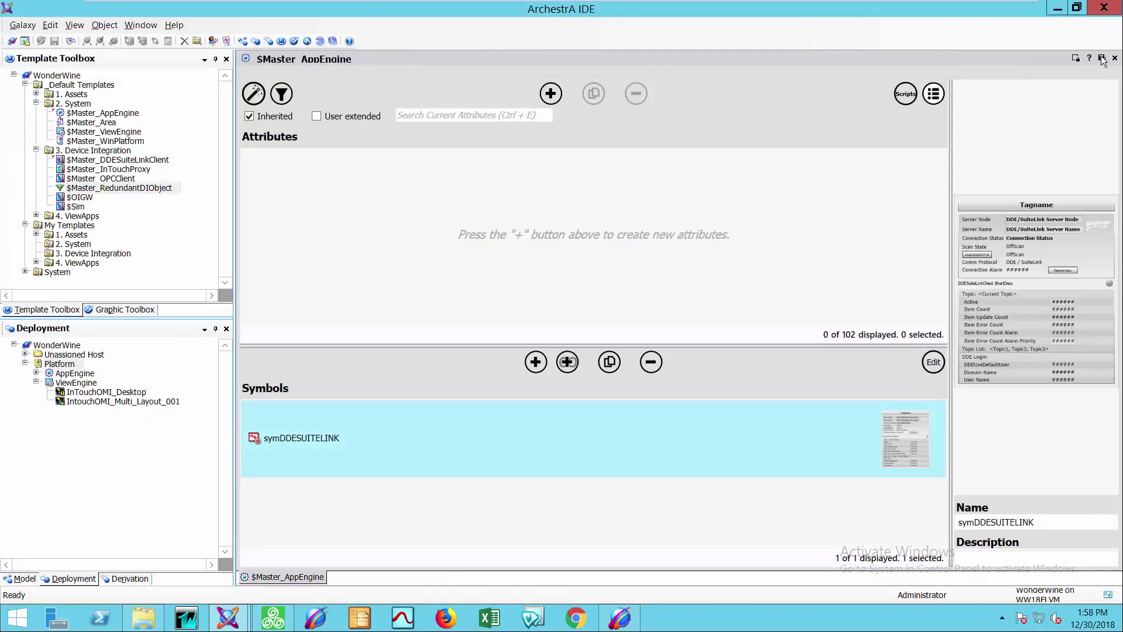
left_click(1114, 58)
left_click(605, 370)
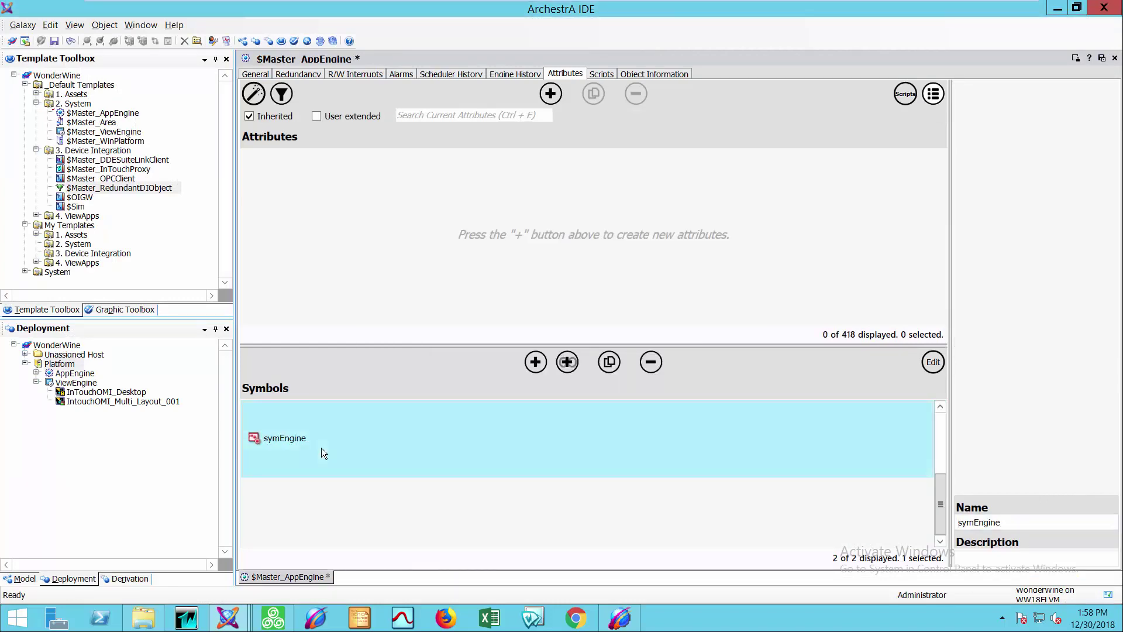
Step: Open symEngine on $Master_AppEngine, then save and close it so the template checks in
double_click(321, 447)
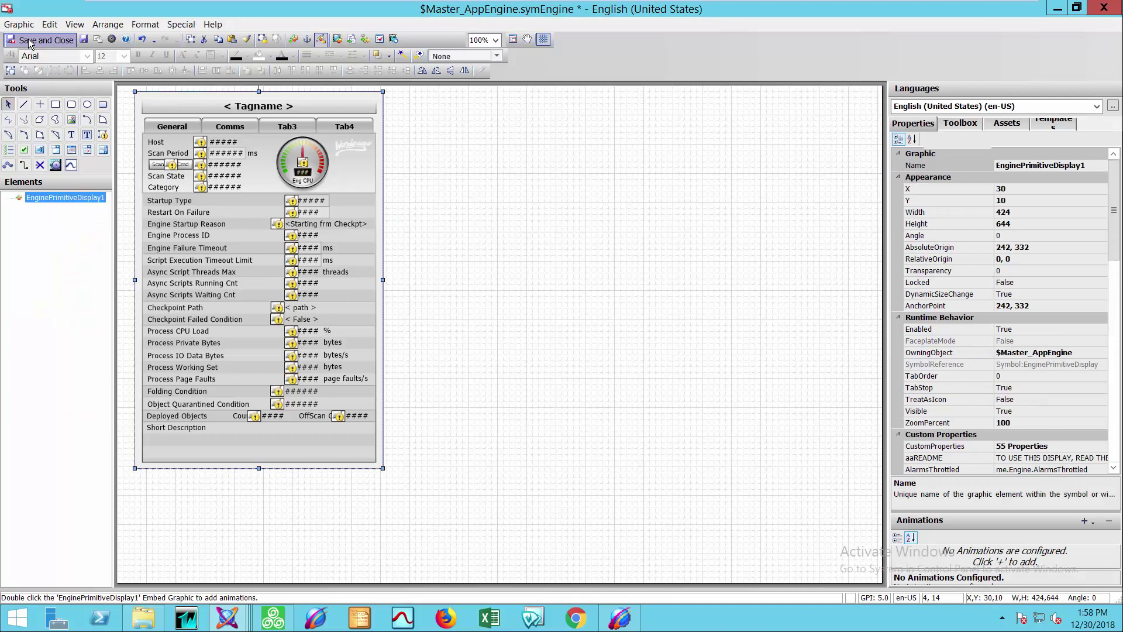
left_click(30, 39)
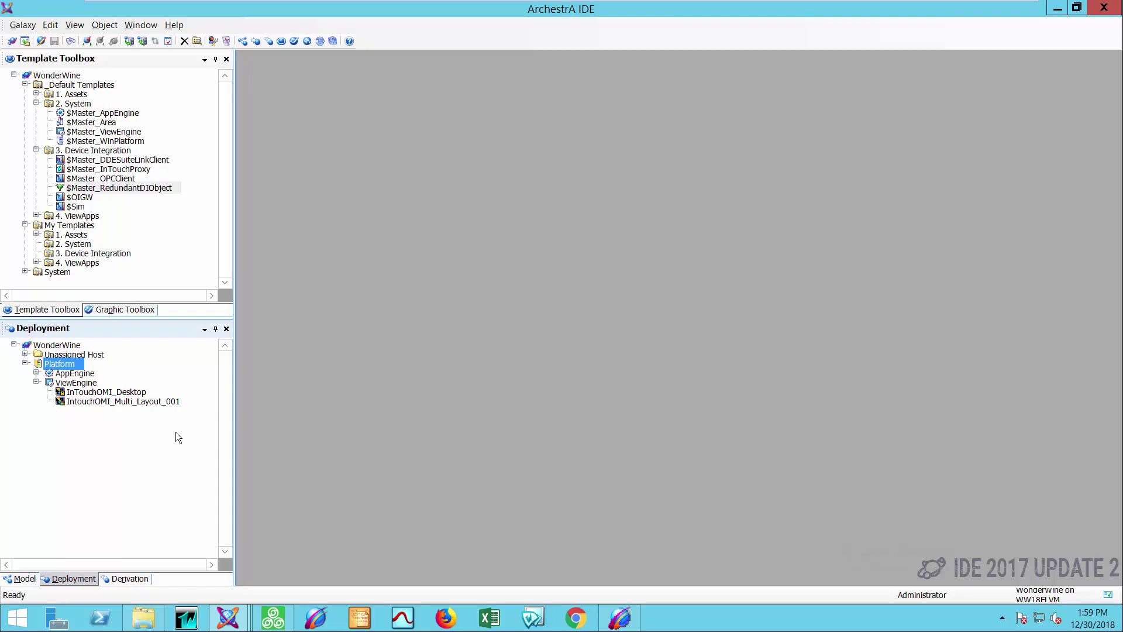
Step: Make a New > Derived Template from $InTouchViewApp, name it $MaintenanceApp, and open it in WindowMaker
left_click(111, 160)
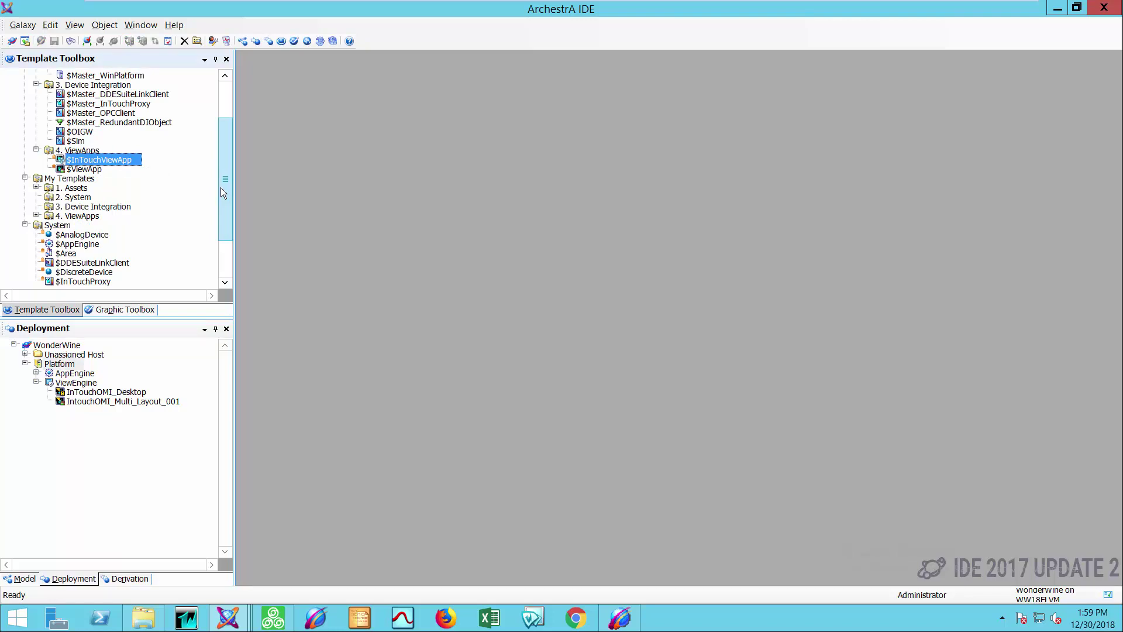
right_click(124, 164)
mouse_move(175, 286)
left_click(357, 305)
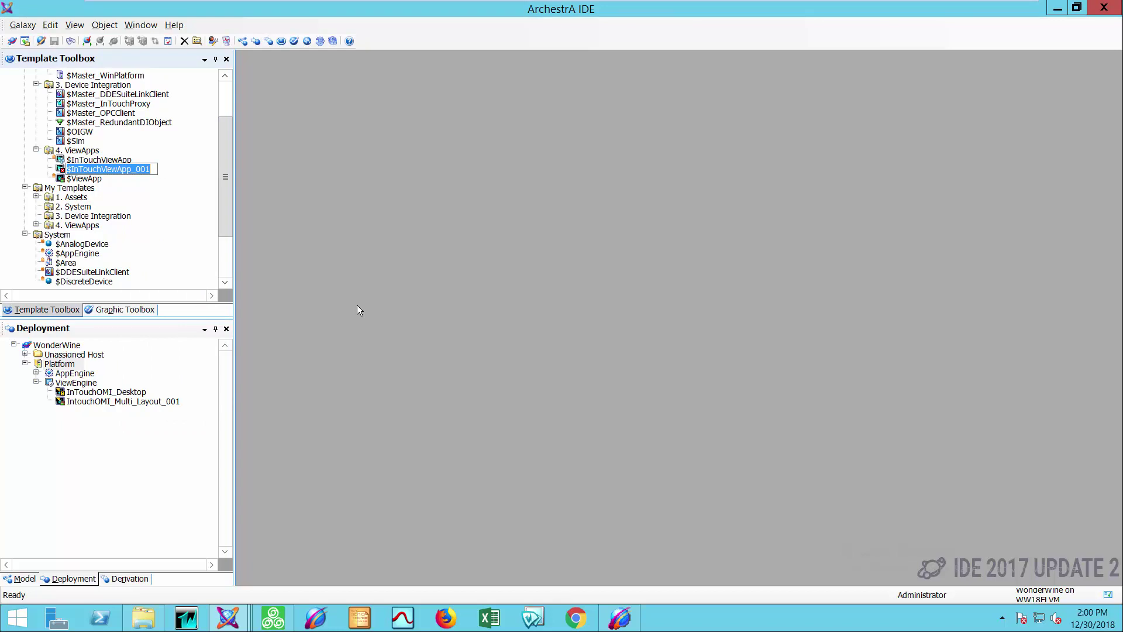
type("Maintenance")
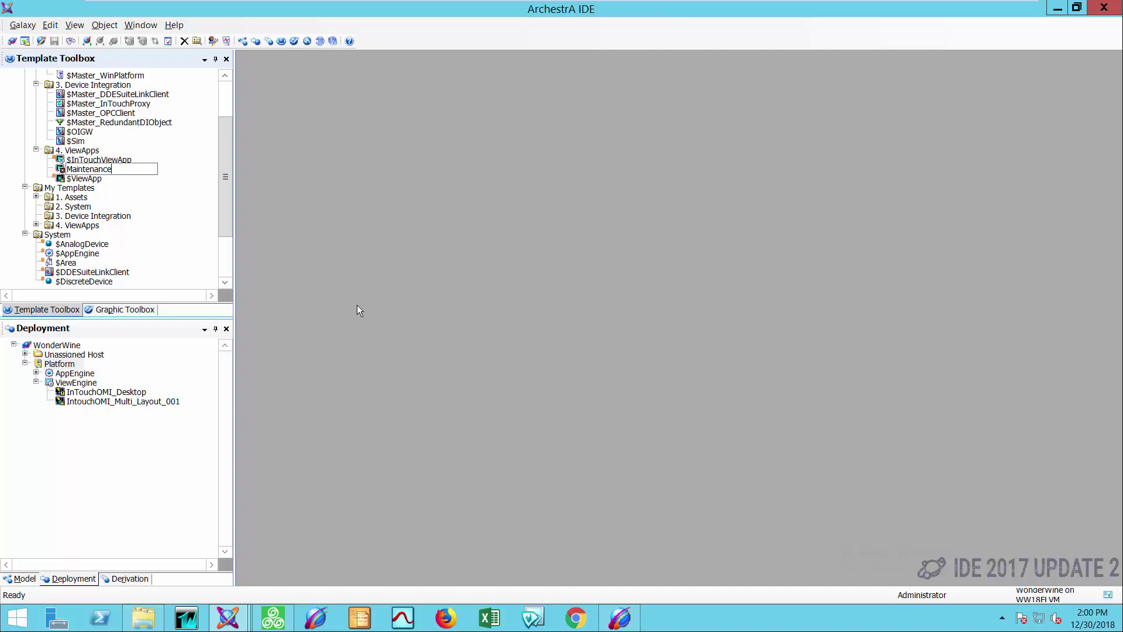
type("App")
key("Return")
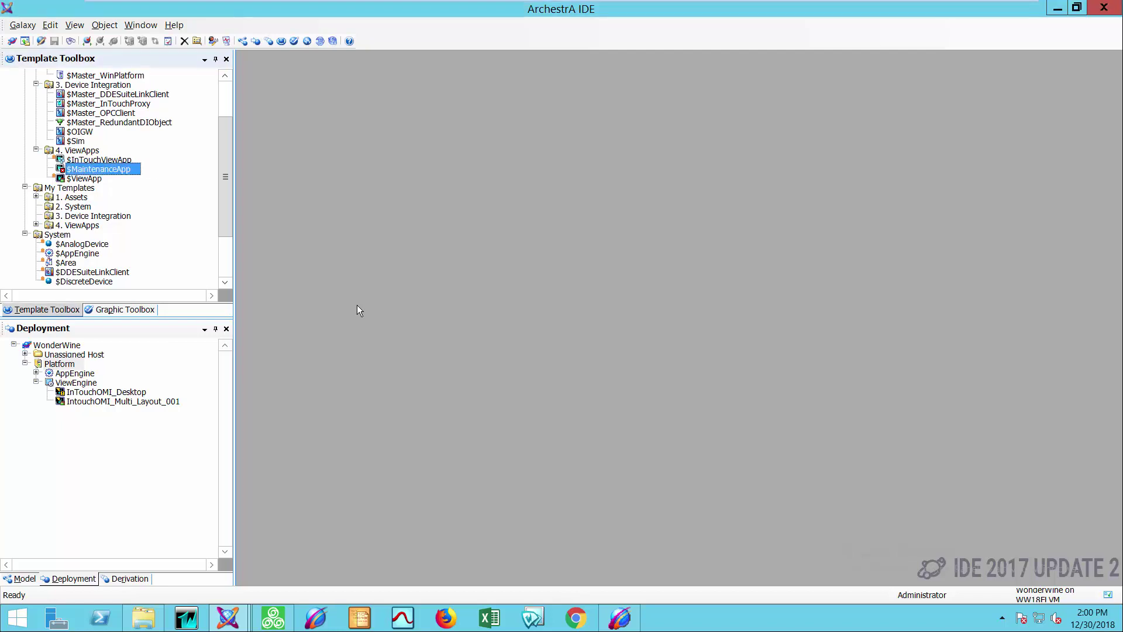
double_click(98, 169)
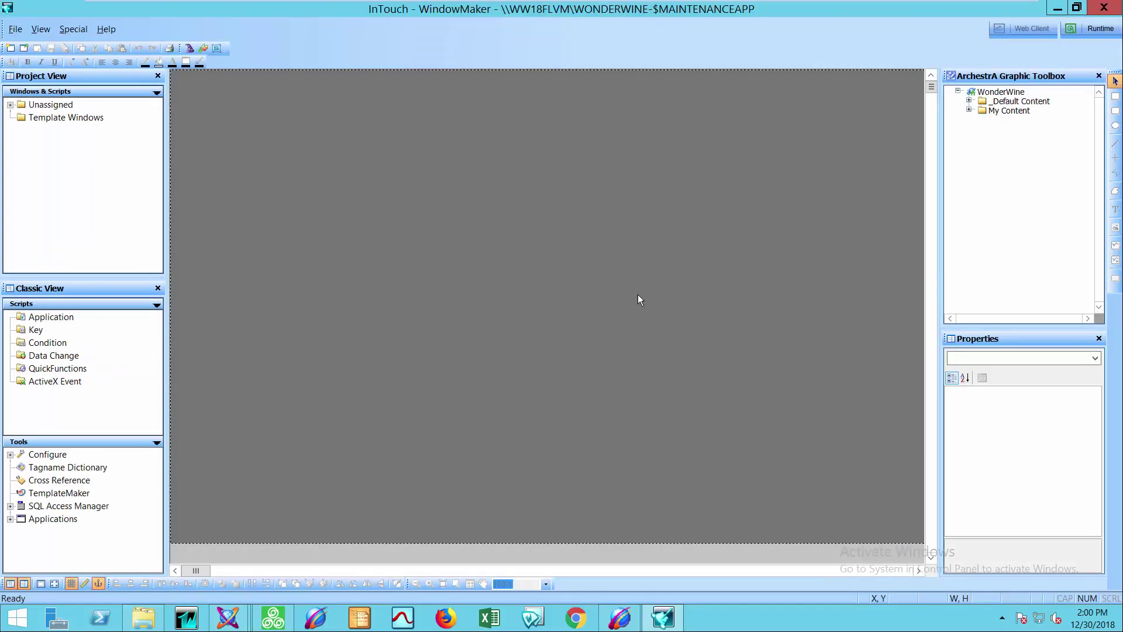
Step: Create an ObjectHealth window under Unassigned and embed the AppEngine instance's symEngine graphic
left_click(10, 105)
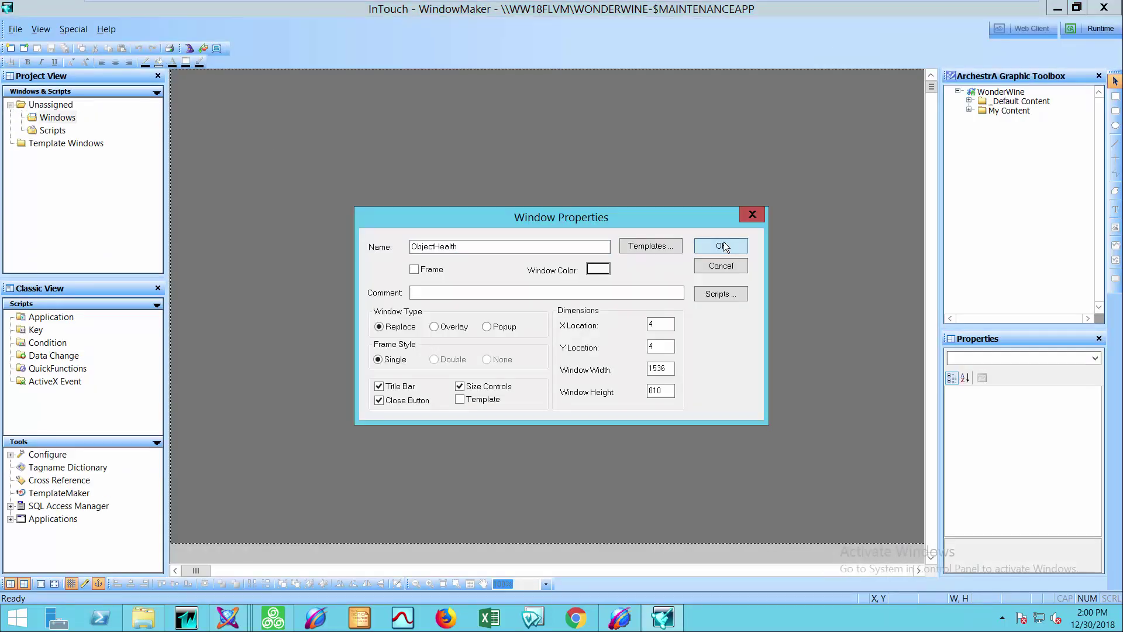
left_click(724, 241)
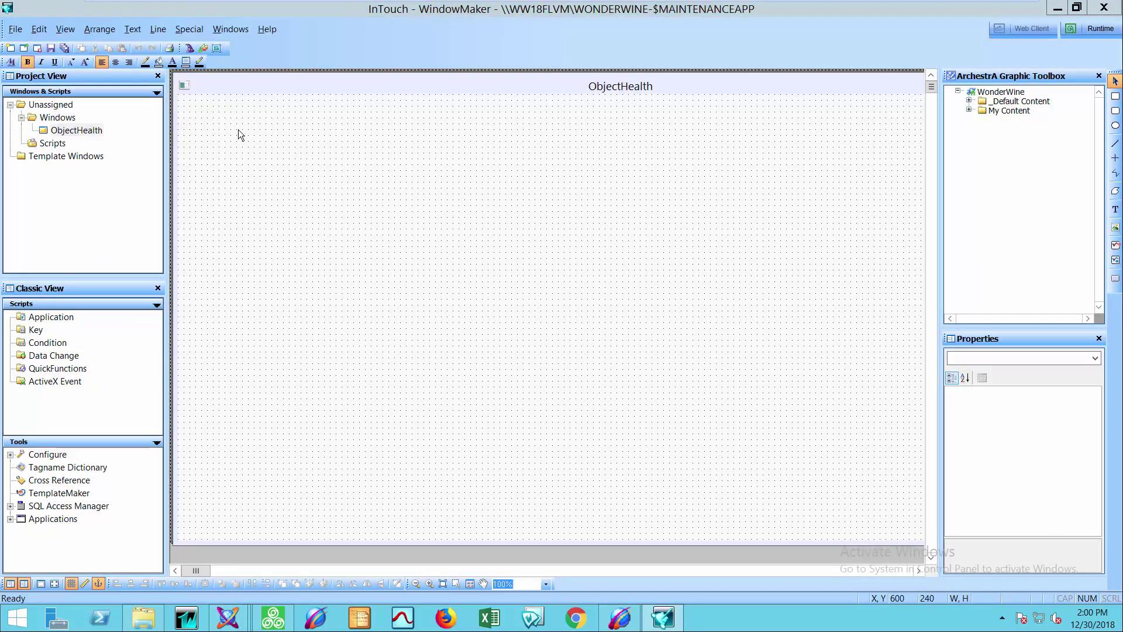
left_click(203, 49)
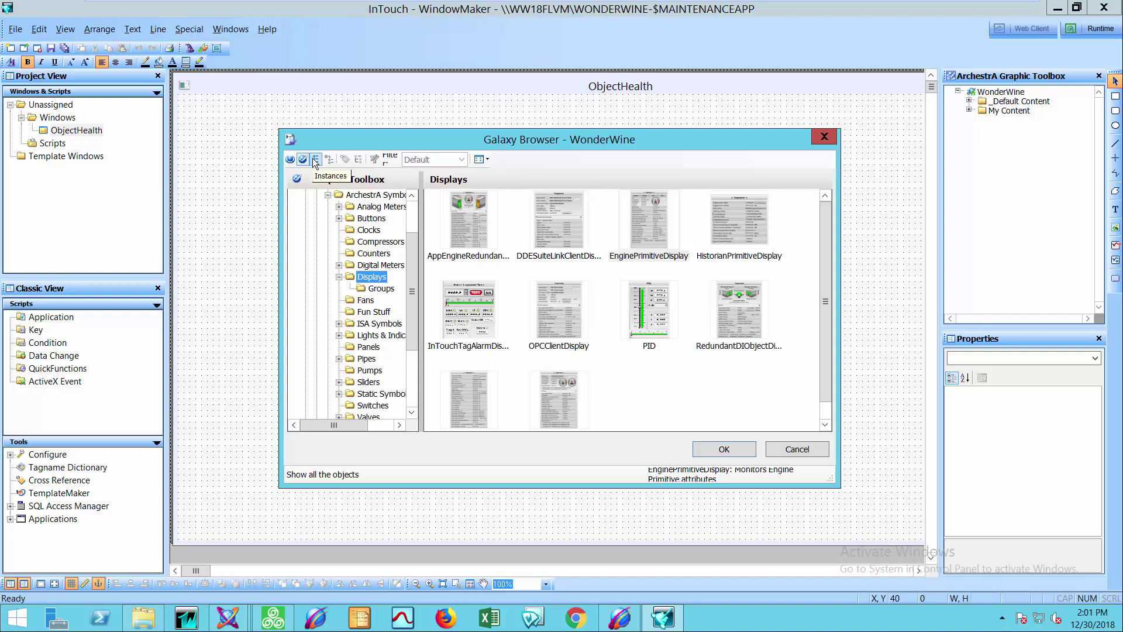
left_click(315, 162)
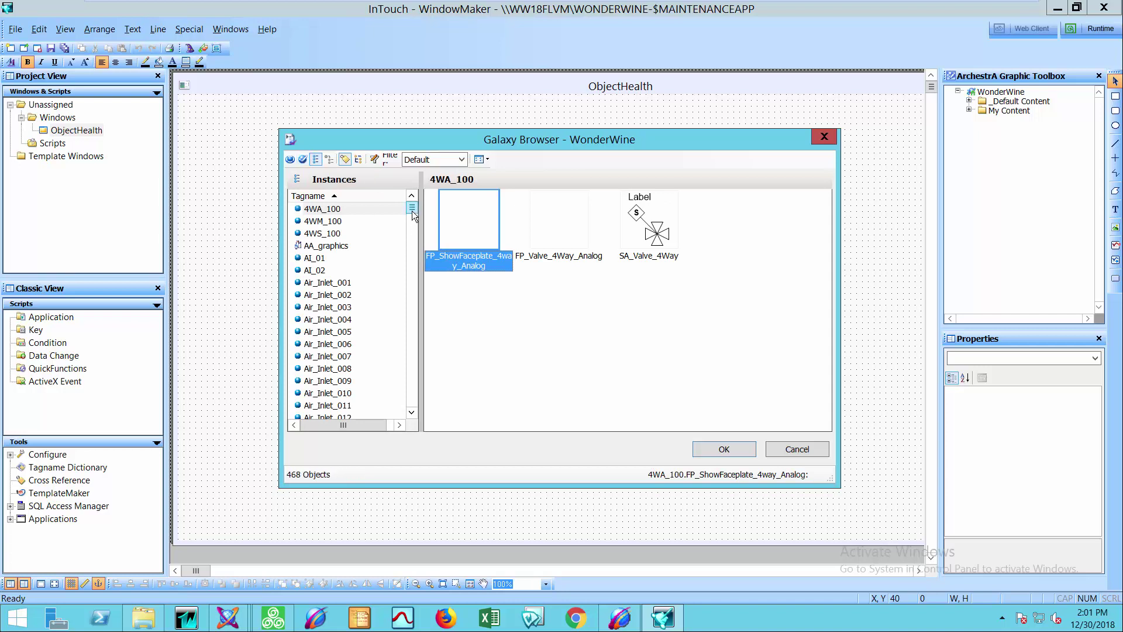
scroll(413, 217, "down", 1)
left_click(357, 159)
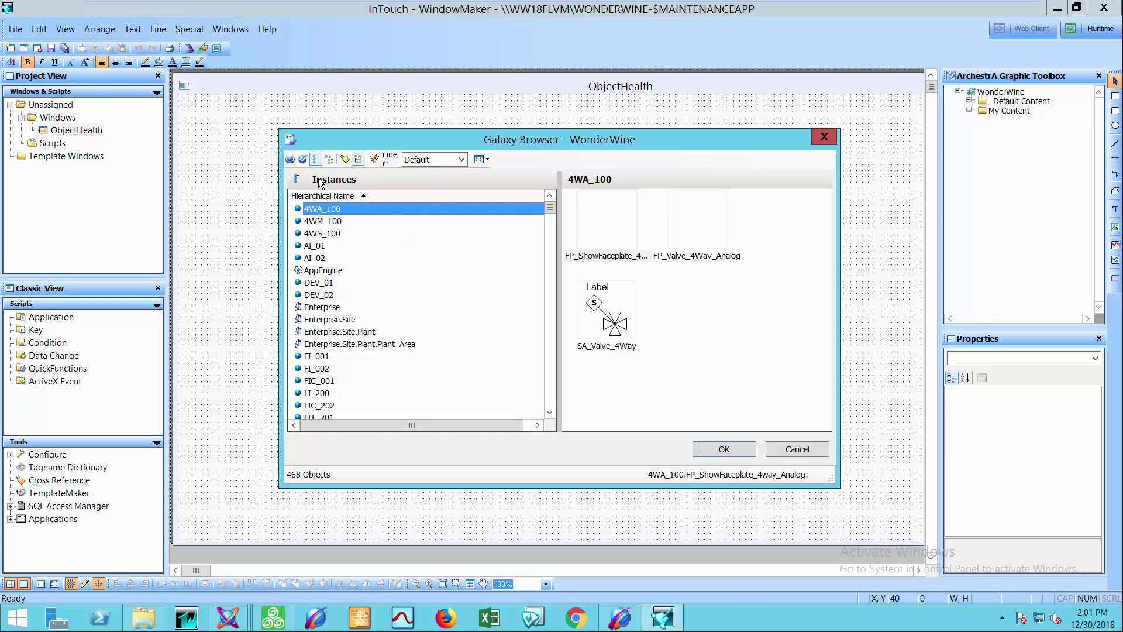
left_click(324, 271)
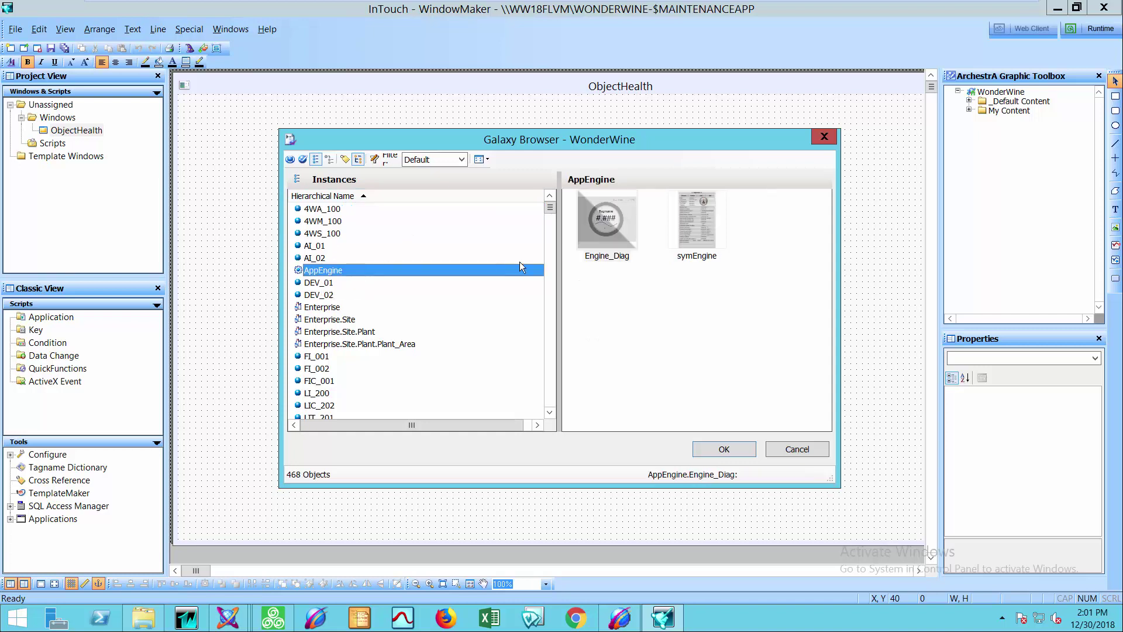
left_click(705, 224)
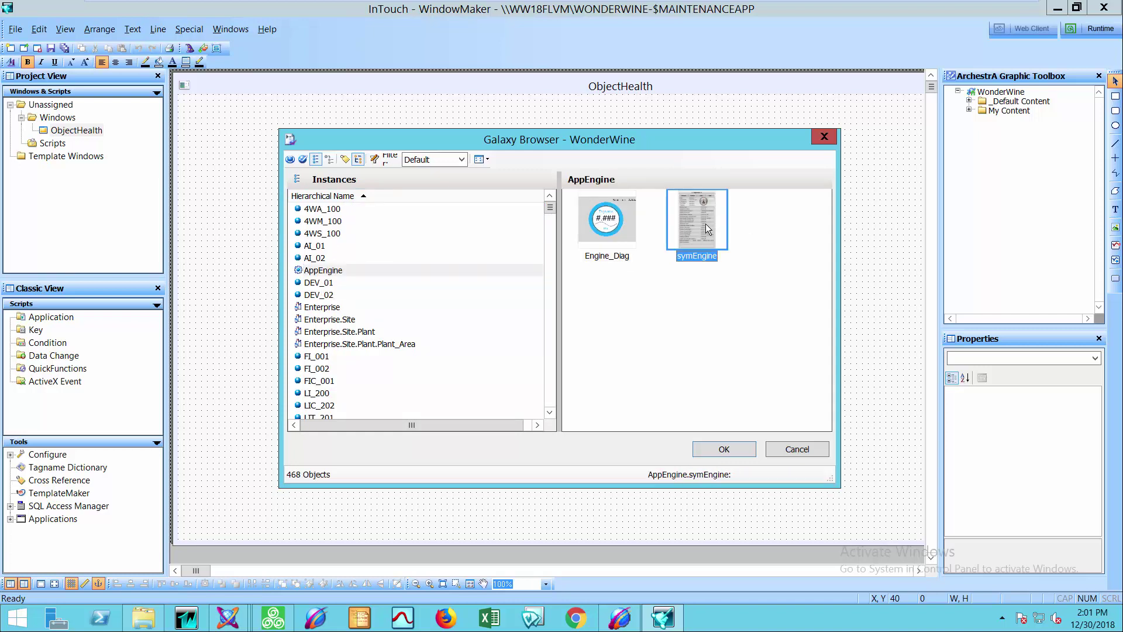
left_click(729, 448)
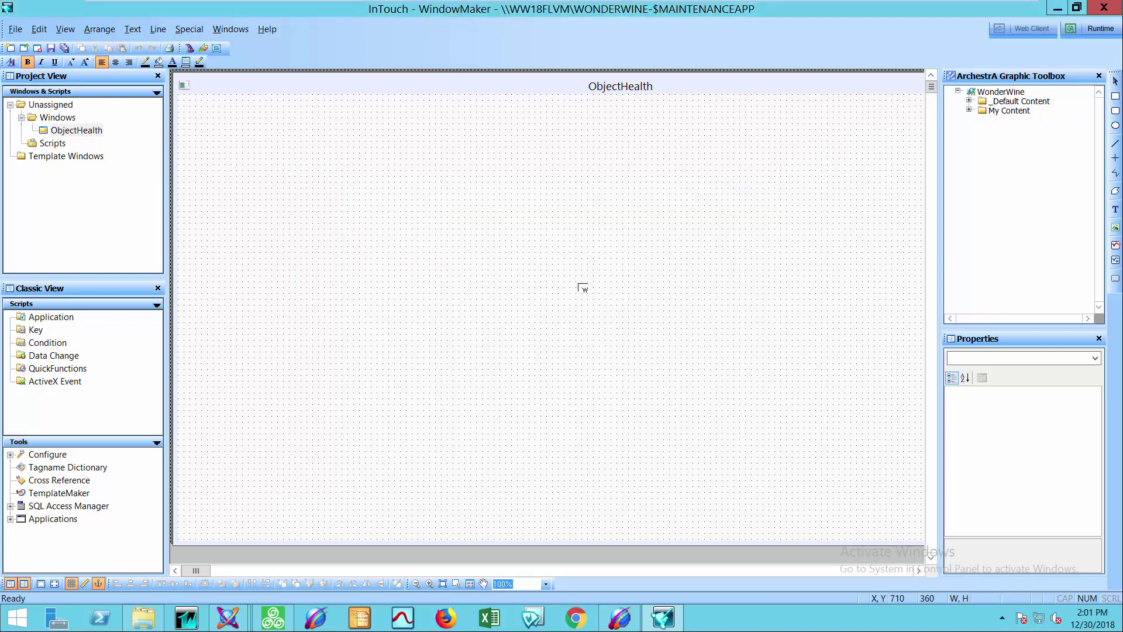
Step: Place the AppEngine display on ObjectHealth and move it up near the window top
left_click(494, 240)
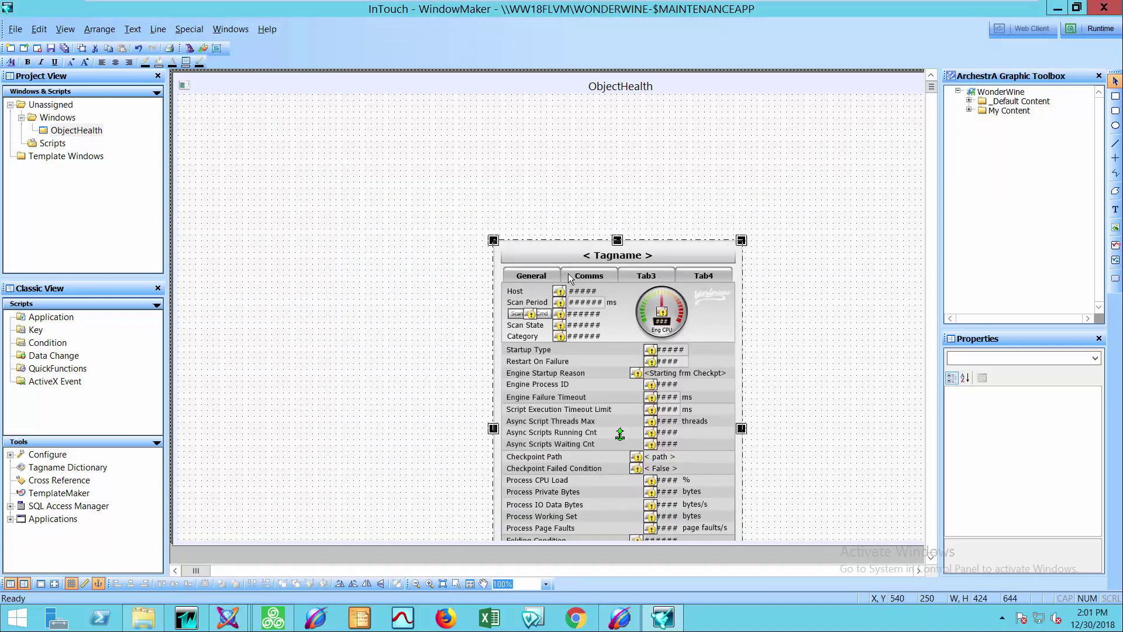
left_click_drag(568, 272, 519, 170)
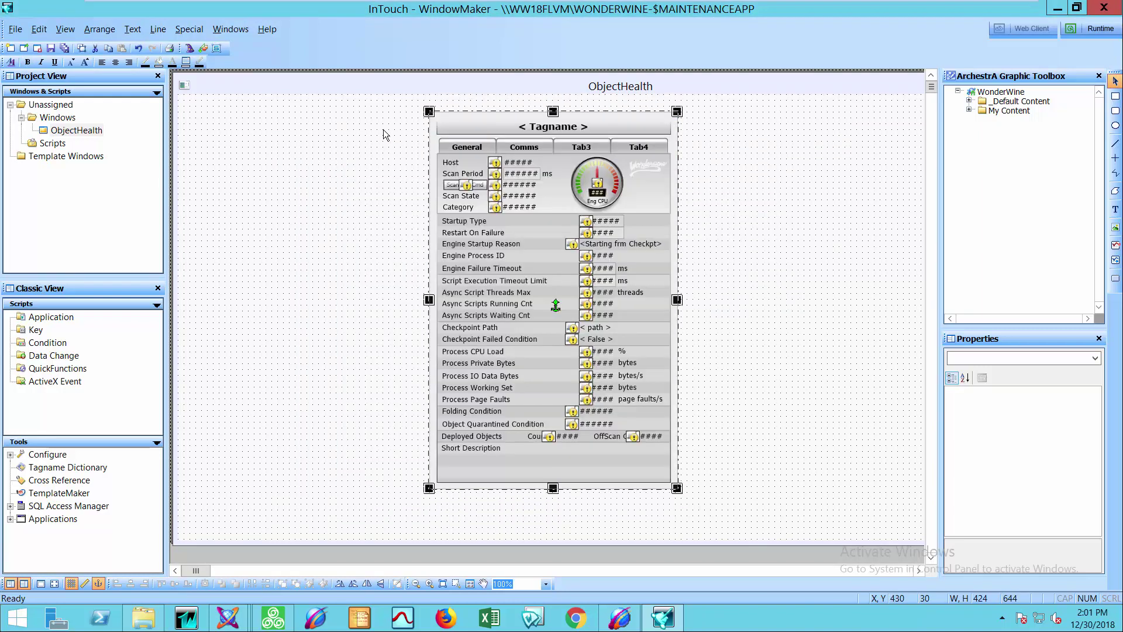
left_click_drag(514, 131, 519, 131)
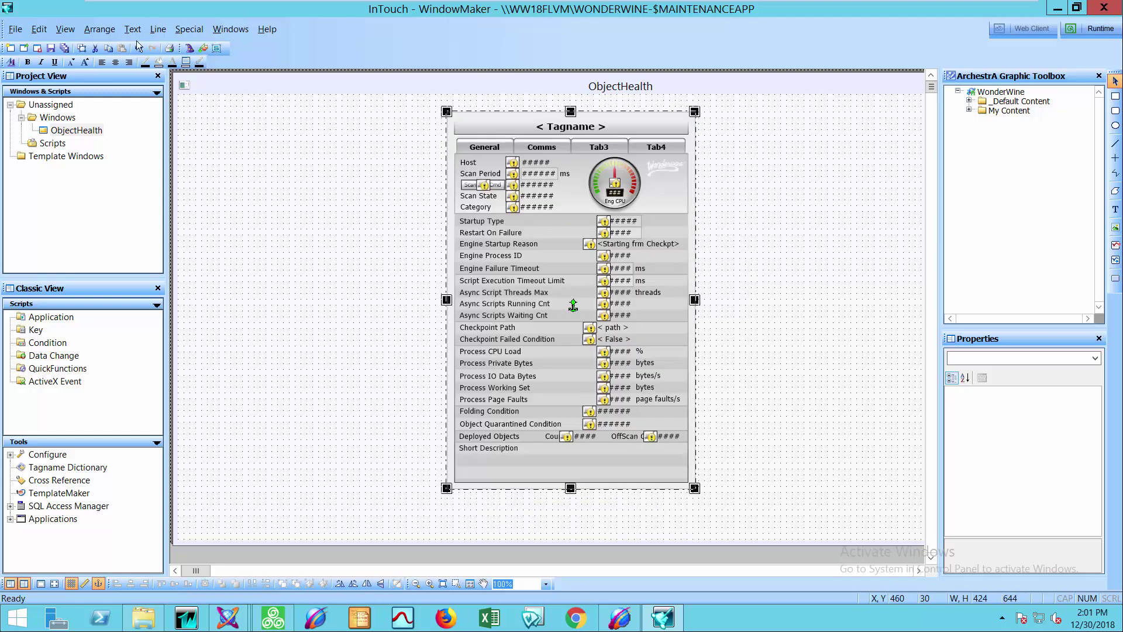
Step: Embed the Platform diagnostic graphic and place it at the window's top-left
left_click(203, 51)
left_click(693, 227)
left_click(718, 447)
left_click(181, 106)
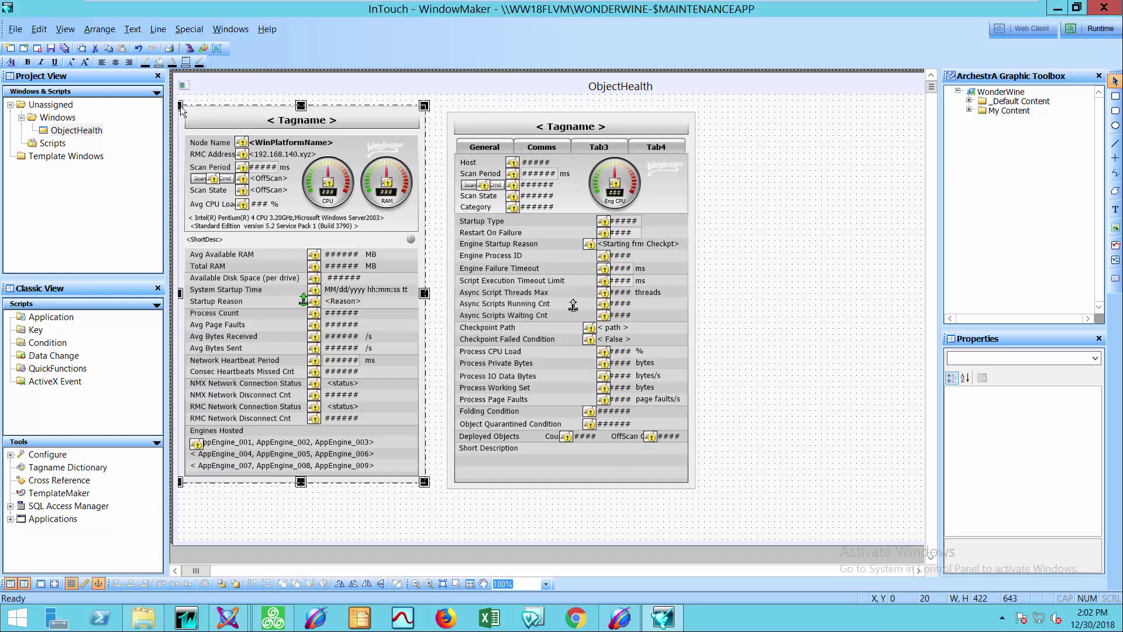
Step: Place SIM's symDDESUITELINK graphic from the Galaxy Browser to the right of the AppEngine display
left_click(203, 49)
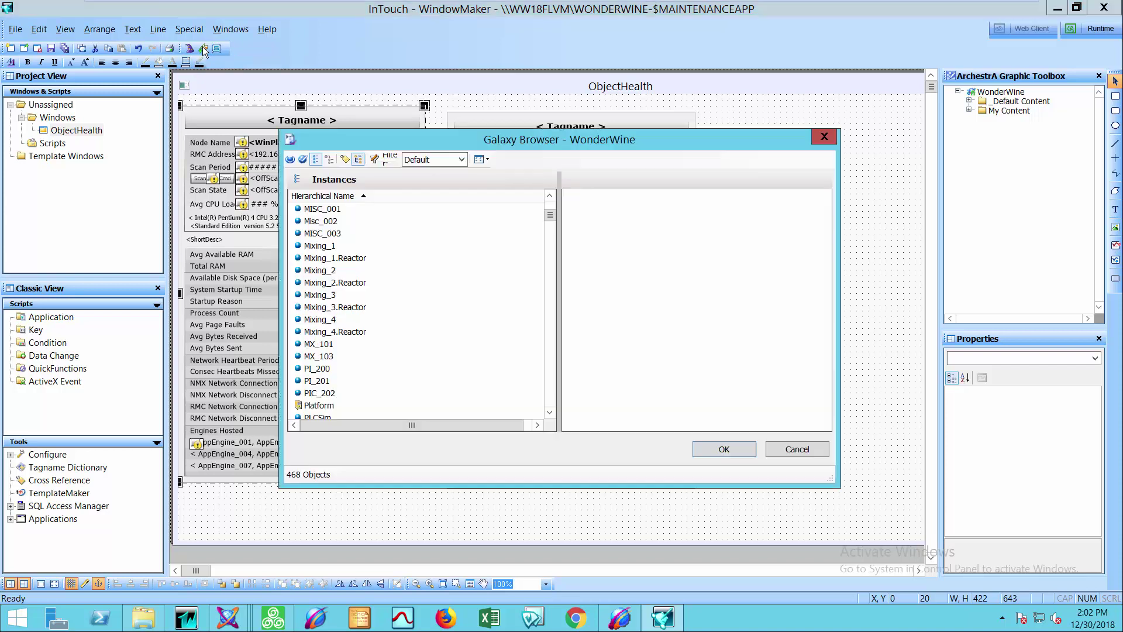
scroll(558, 292, "up", 2)
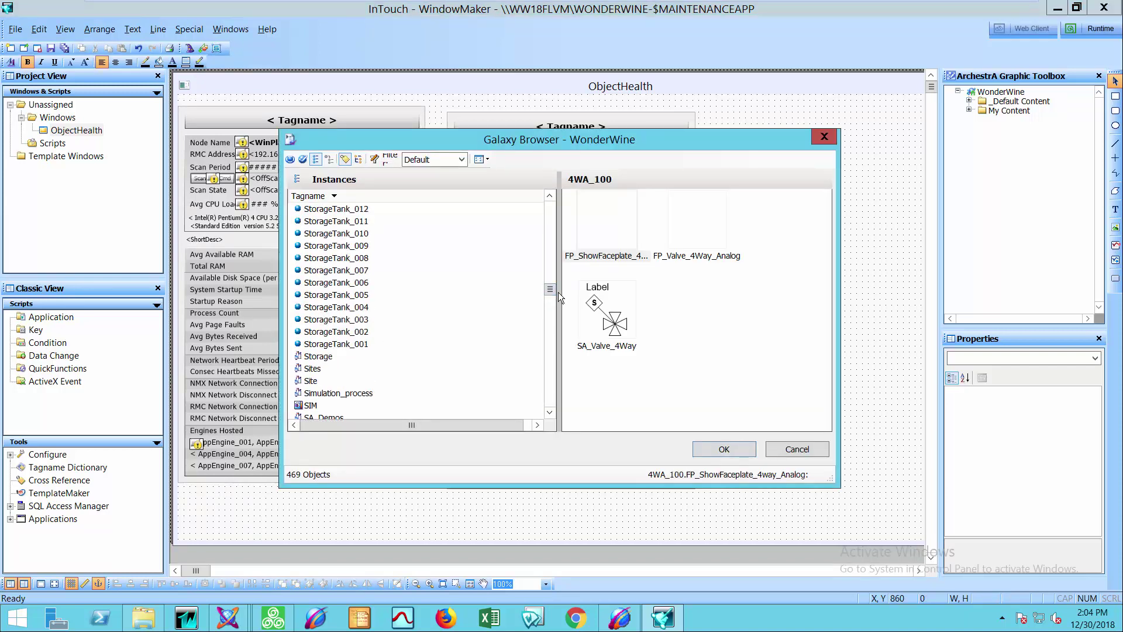
left_click(314, 408)
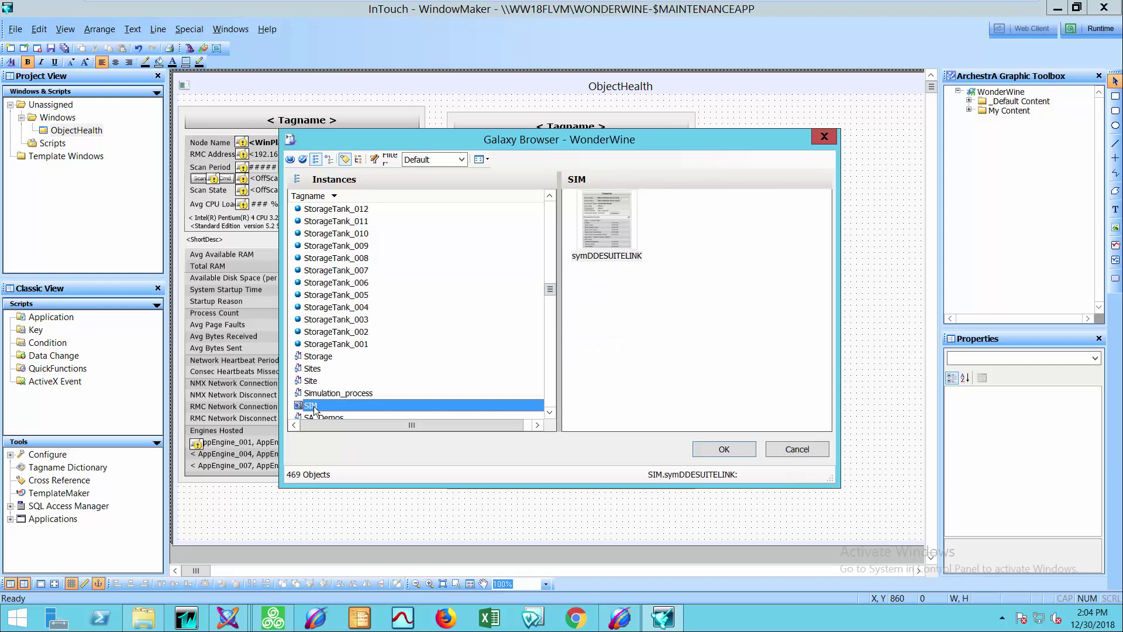
double_click(616, 222)
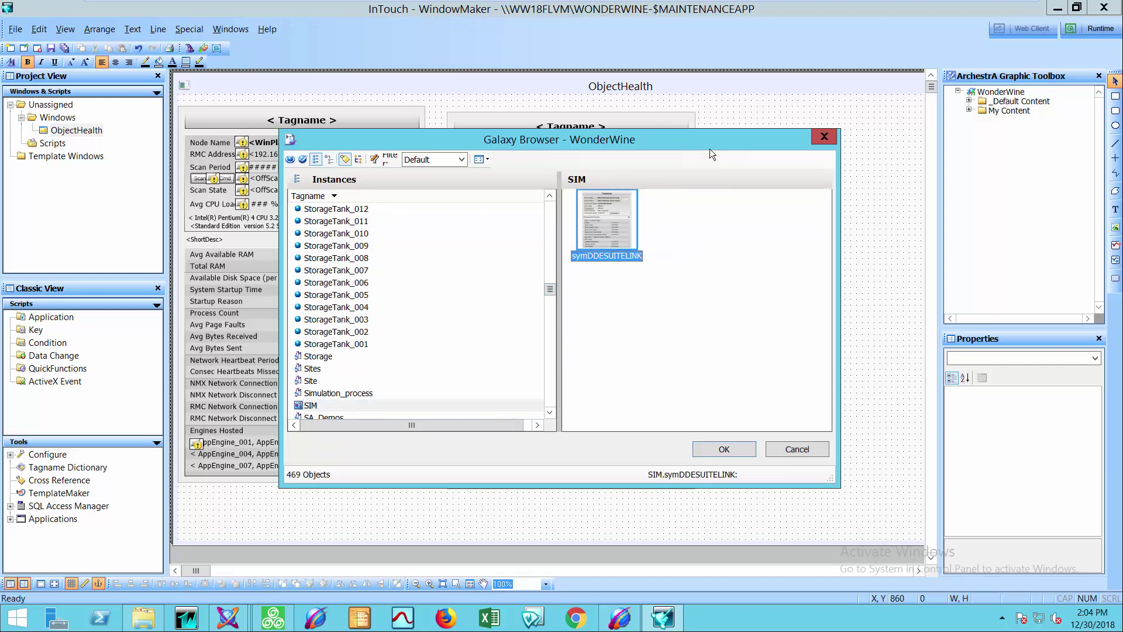
left_click(698, 111)
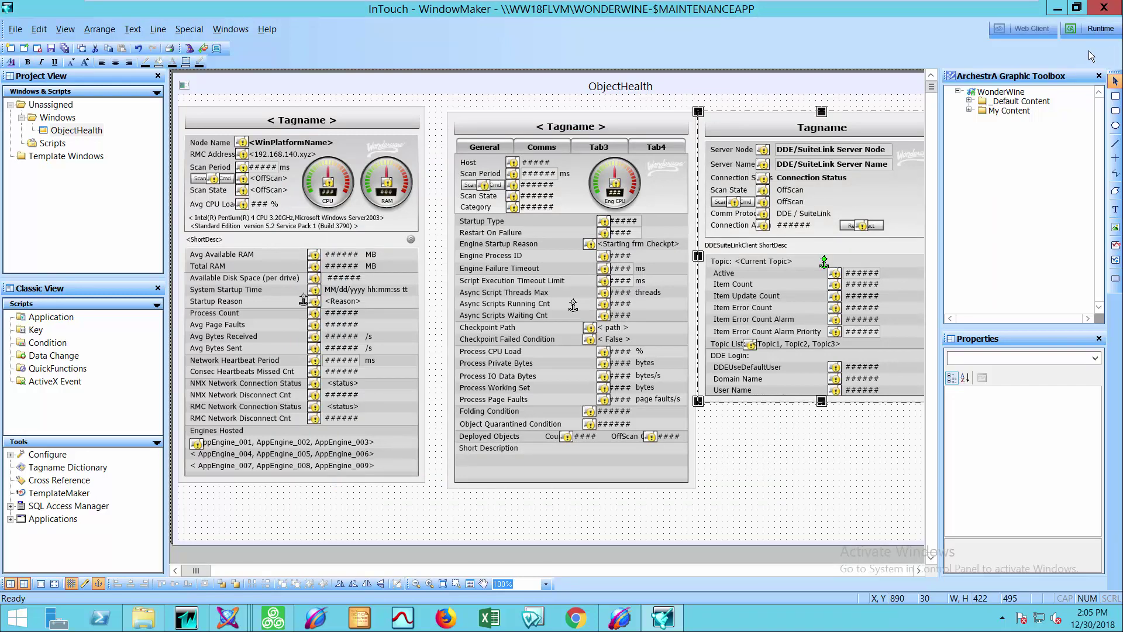
Step: Run the application in WindowViewer, check AppEngine's Comms and General tabs and SIM's Server Node
left_click(1099, 32)
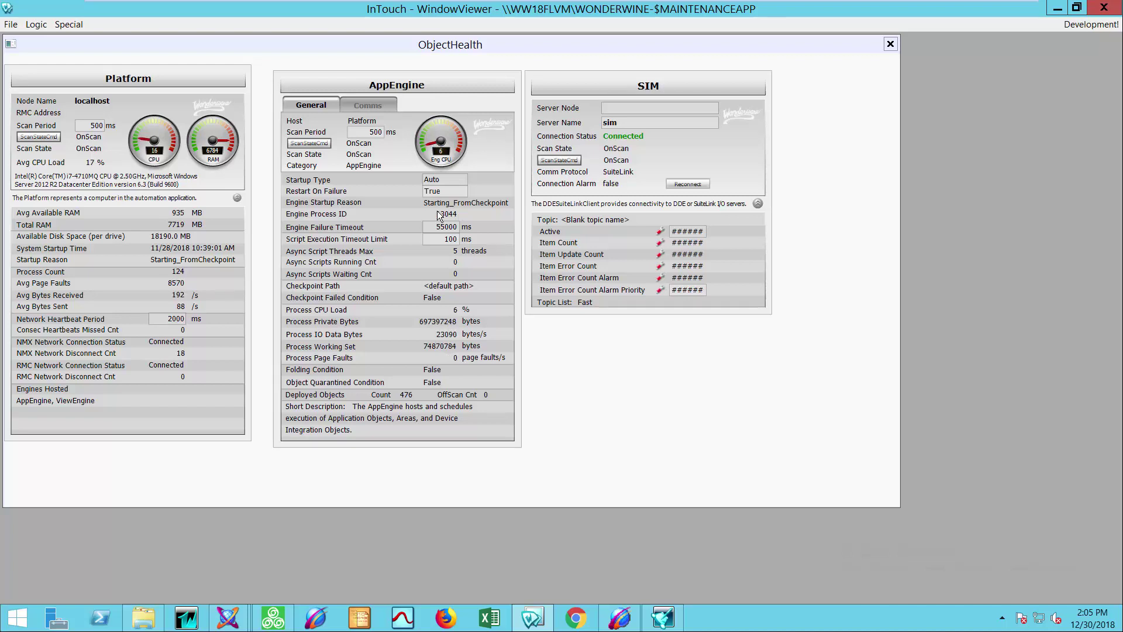
left_click(362, 108)
left_click(318, 105)
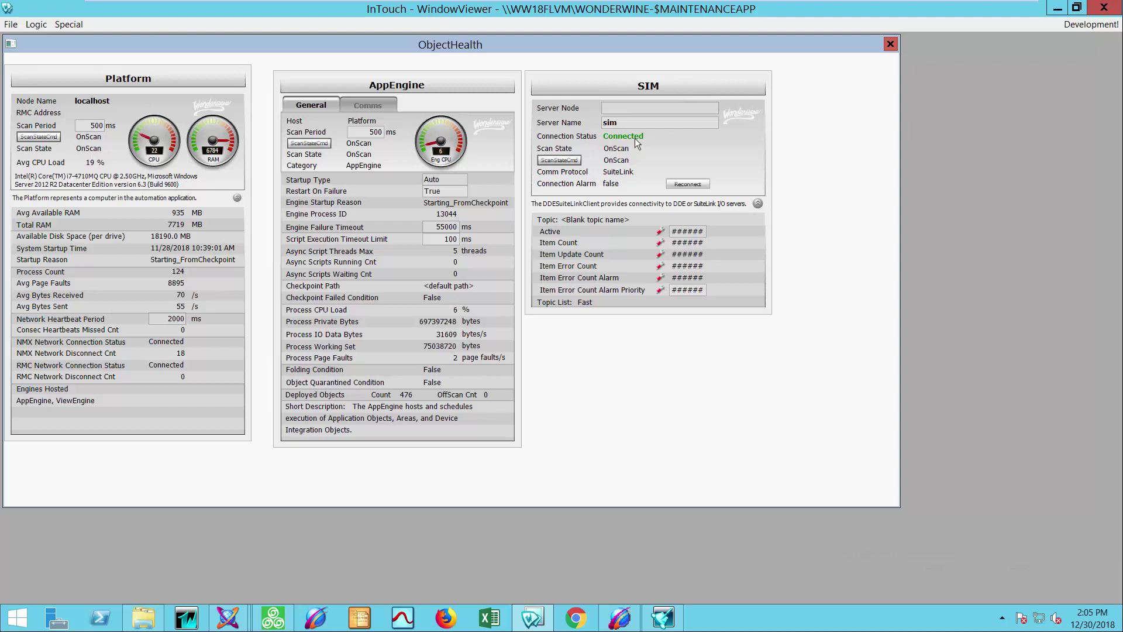
left_click(642, 111)
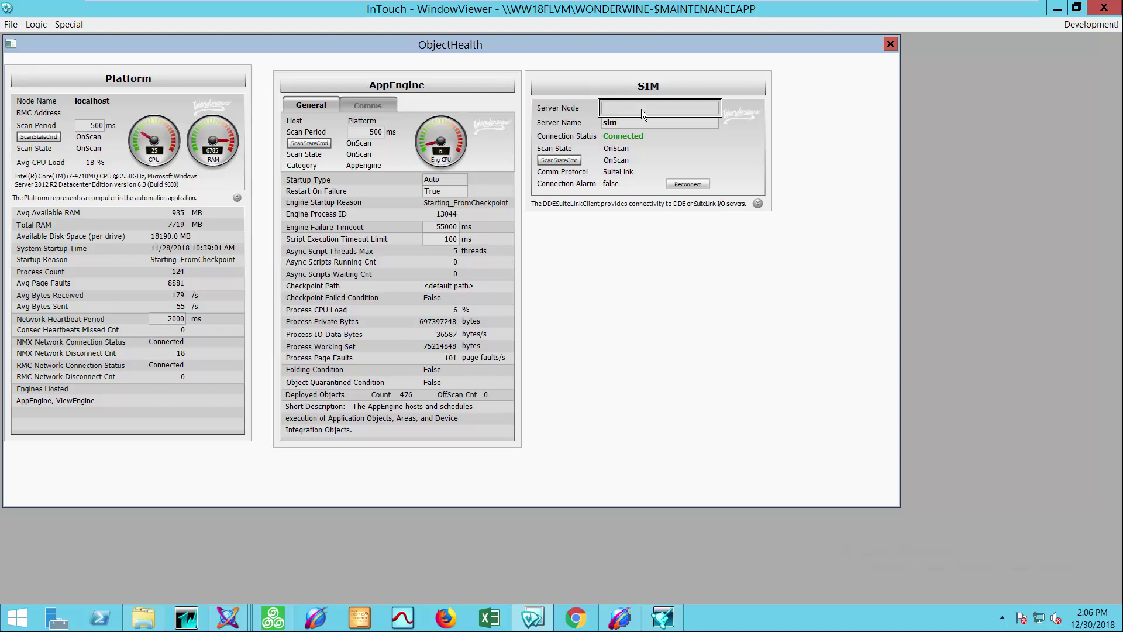
Step: Check SIM's Server Name and connection status, then expand its topic details and error counters
left_click(633, 118)
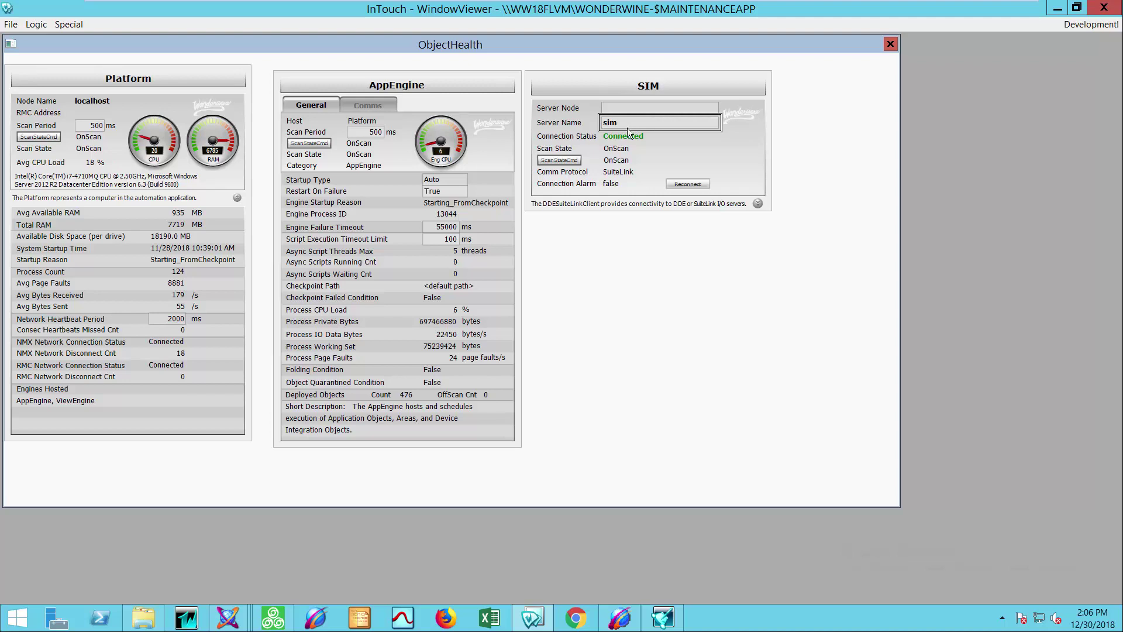
left_click(628, 135)
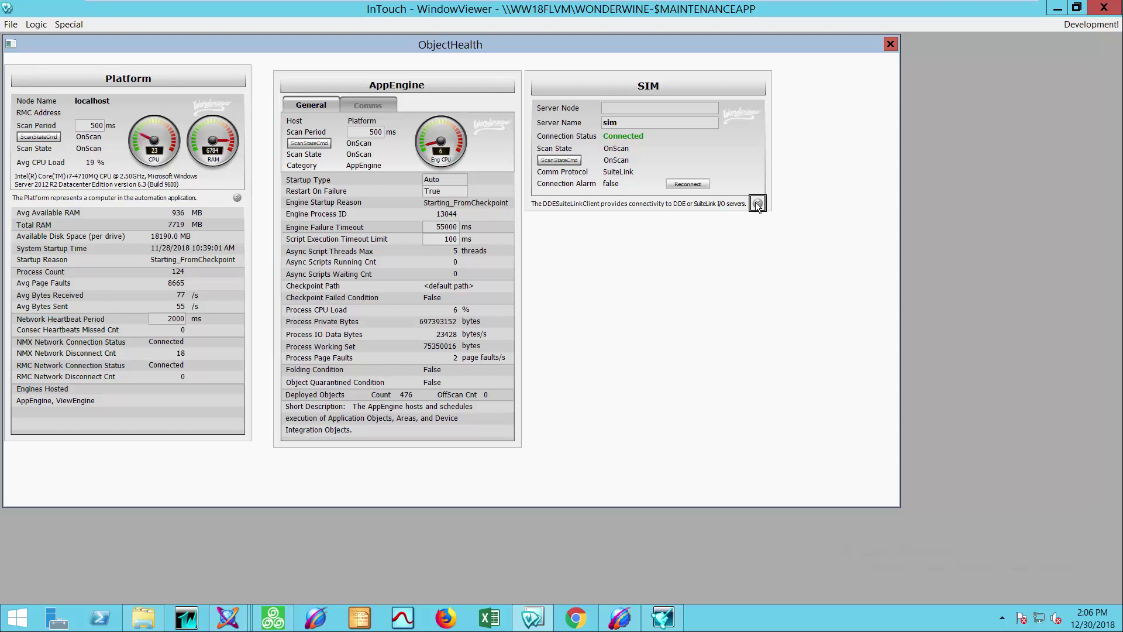
left_click(757, 204)
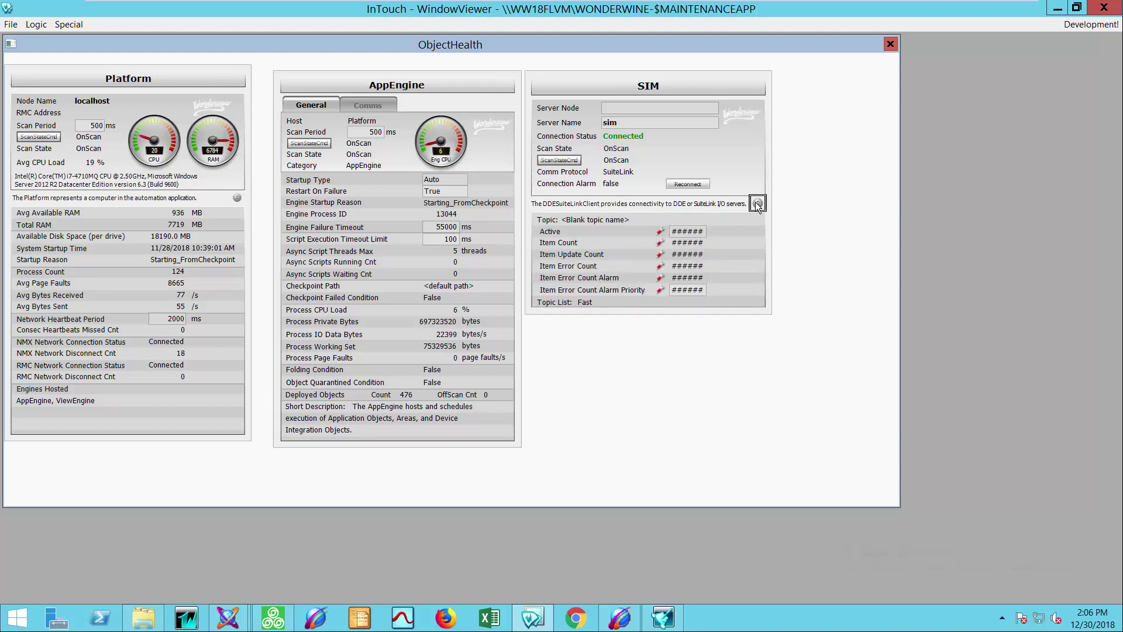